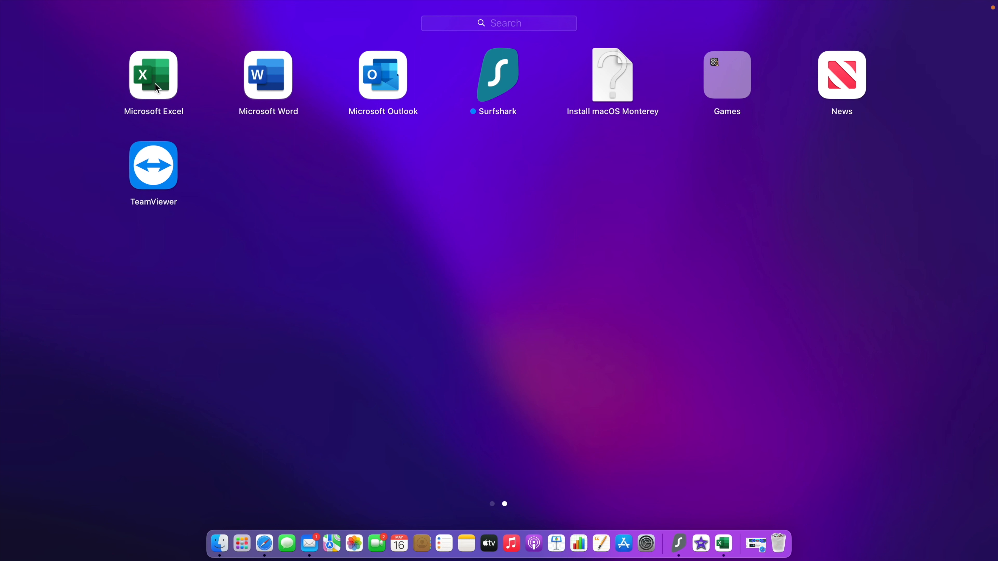
Open Microsoft Excel and look through its start page and the templates offered for a new workbook.
click(160, 82)
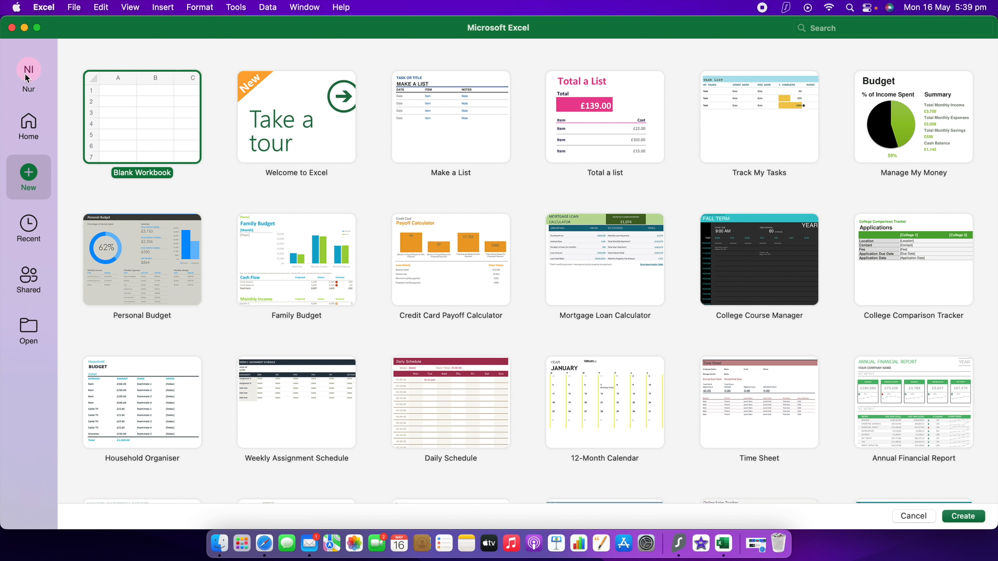
click(29, 131)
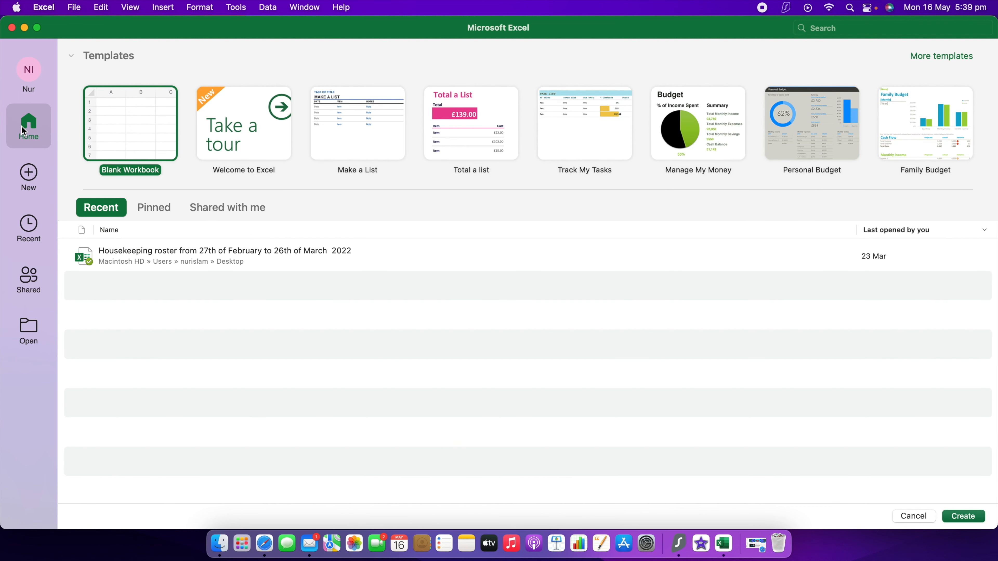
click(30, 176)
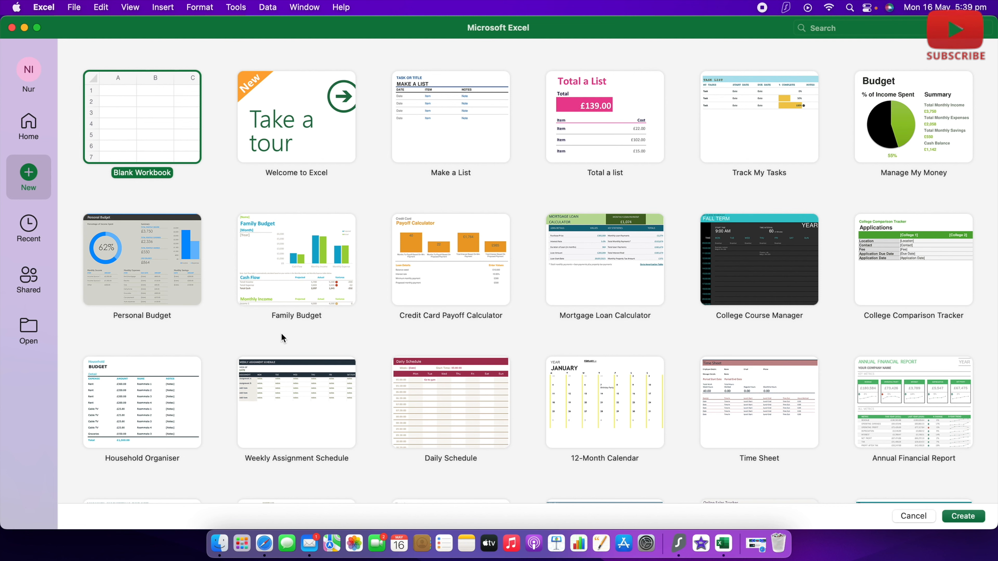
scroll(415, 377, down, 5)
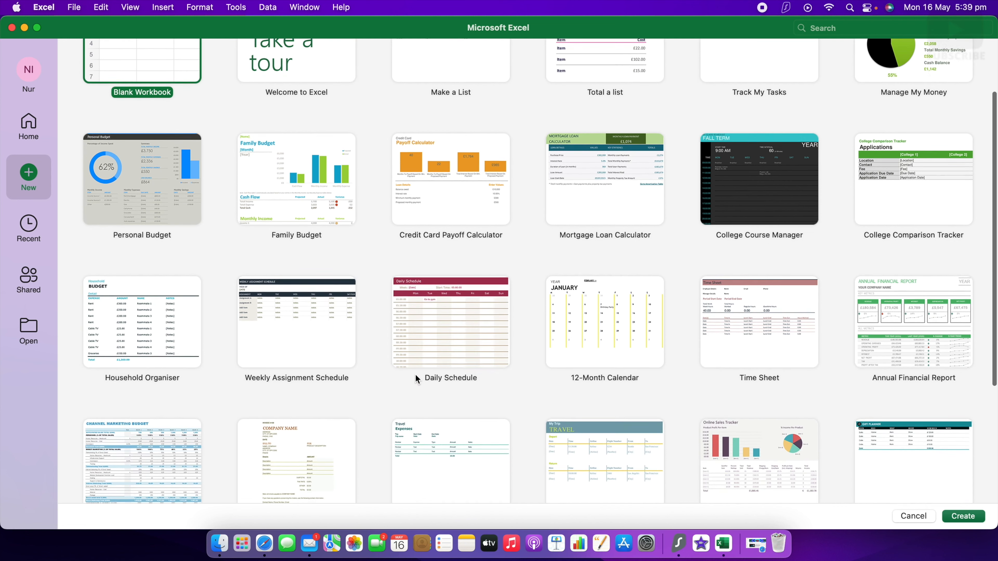
scroll(417, 373, up, 5)
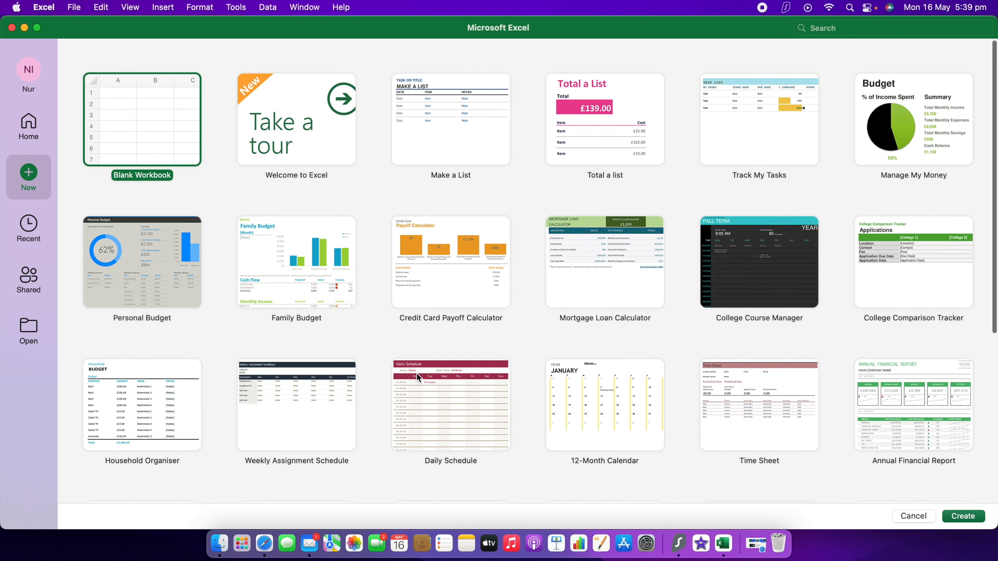
Search the templates for "invoice", browse the matching designs, and clear the search.
click(816, 27)
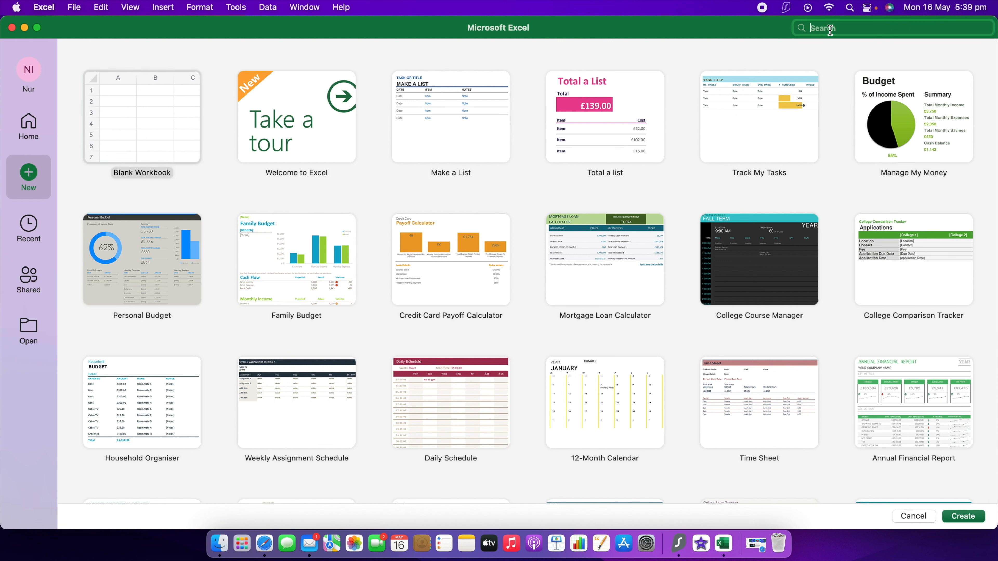
text(inv)
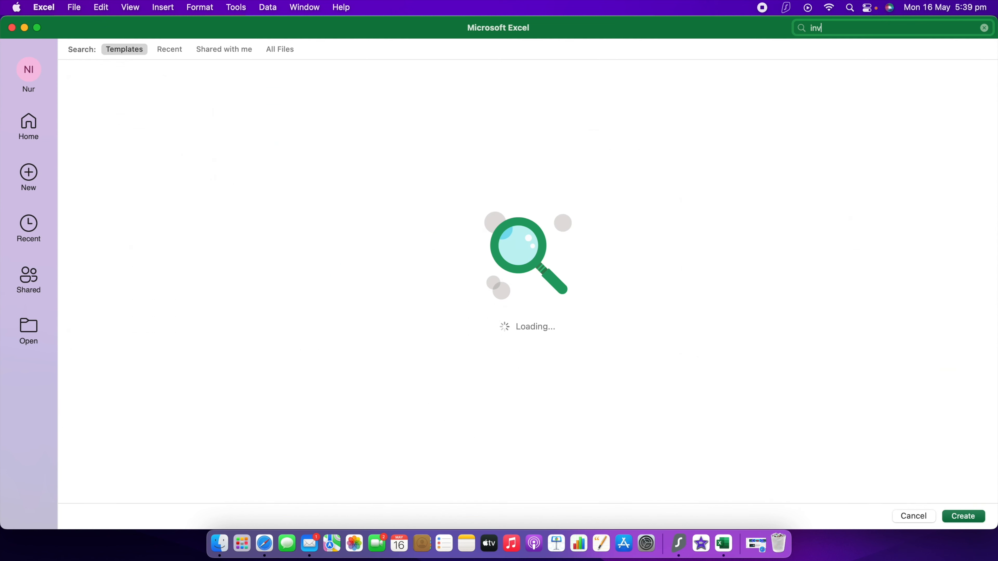
text(oice)
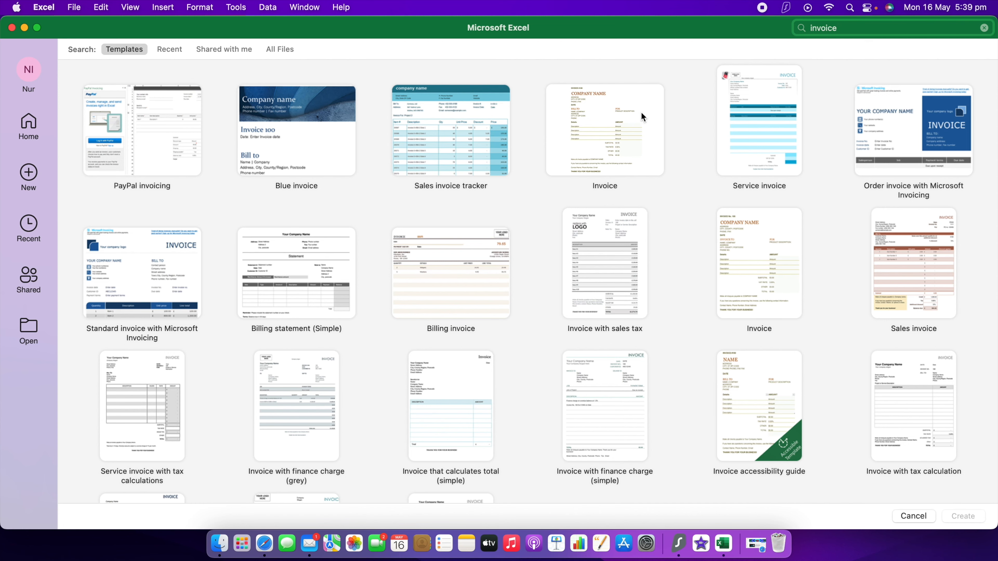
scroll(463, 219, down, 10)
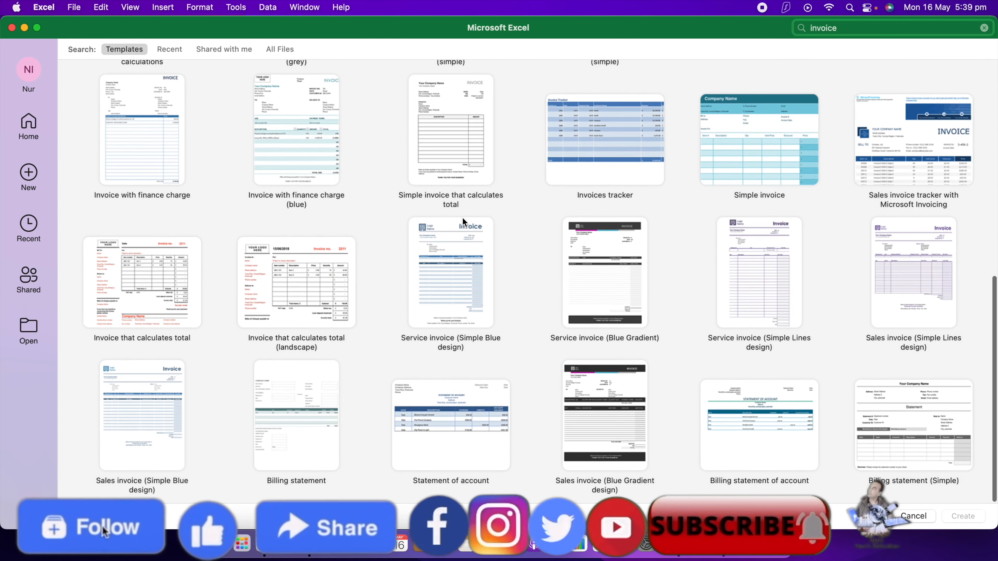
scroll(462, 218, up, 5)
scroll(463, 218, up, 2)
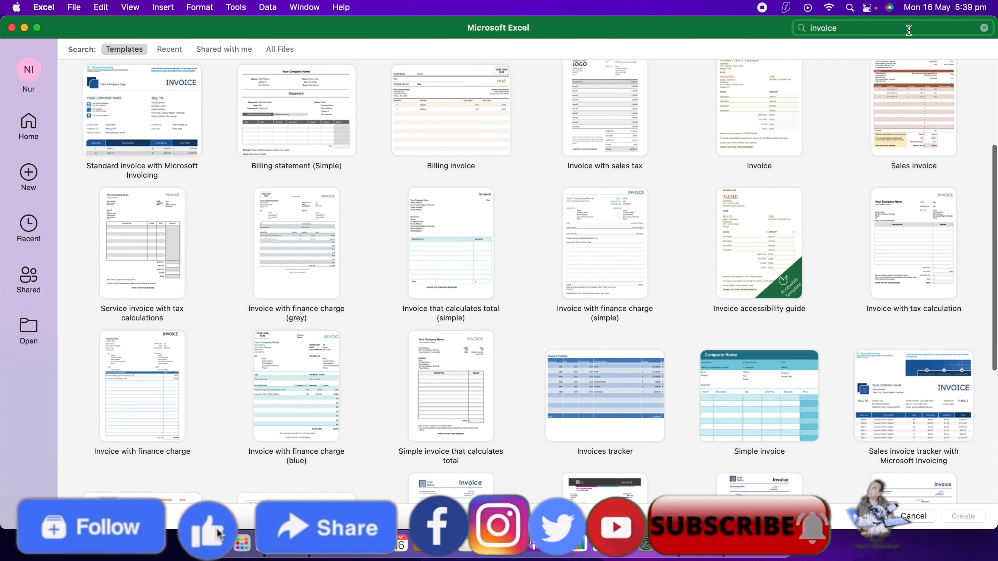
click(984, 28)
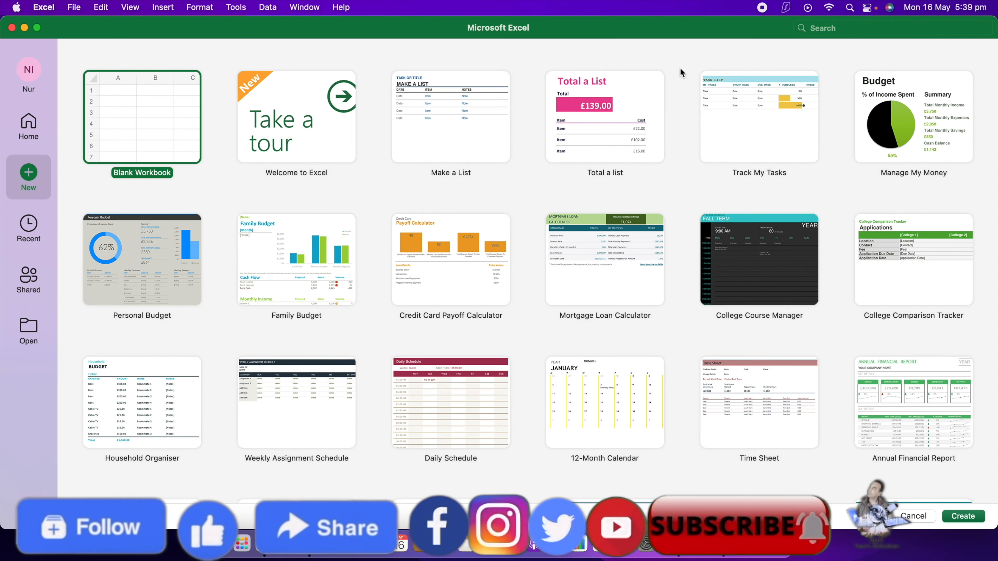
Create a blank workbook and widen its window to span the full width of the screen.
click(150, 128)
double_click(150, 128)
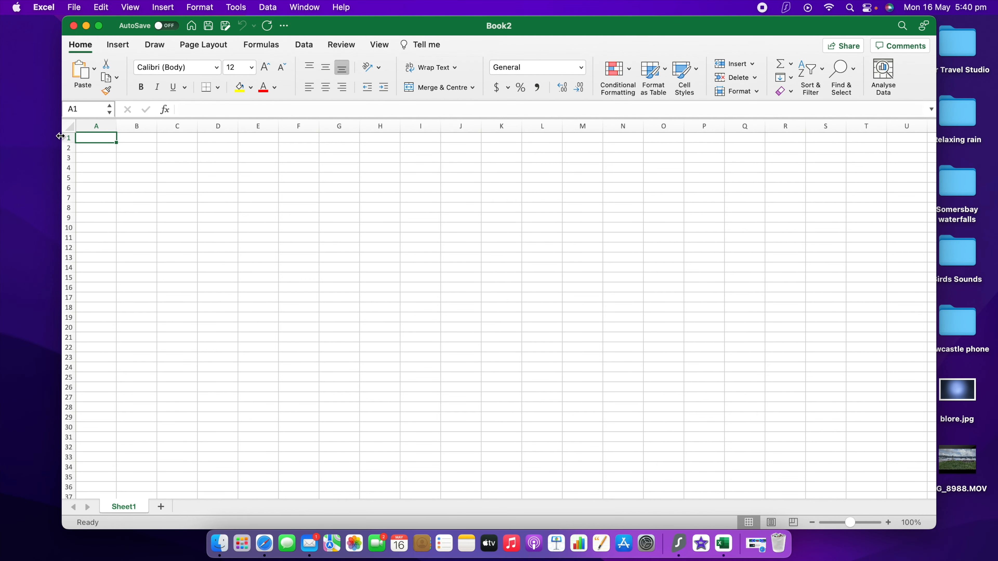
drag(62, 136, 1, 140)
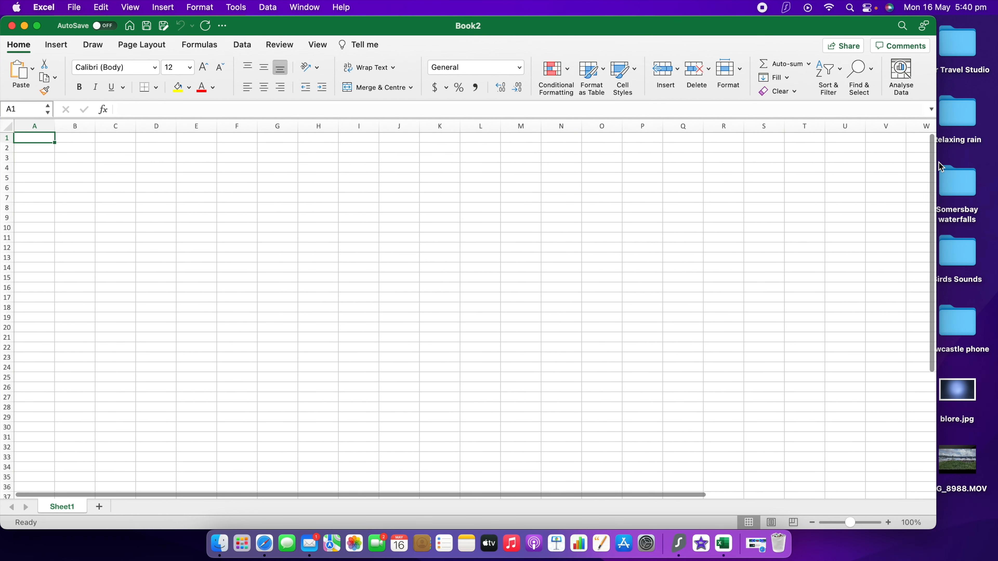
drag(935, 162, 997, 164)
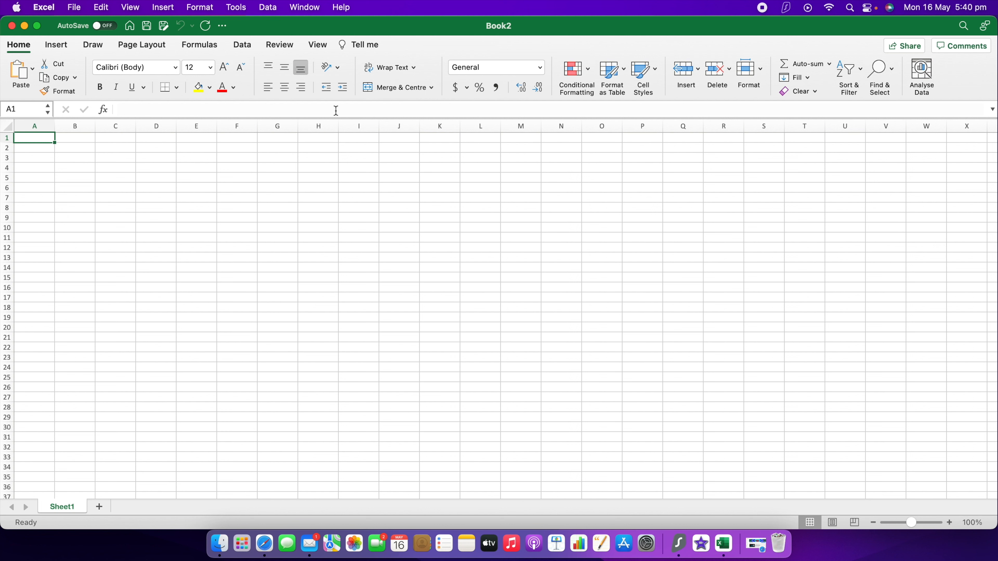
Examine the Insert, Draw, Page Layout, Formulas, Data, Review and View command sets and the Tell me suggestions.
click(57, 46)
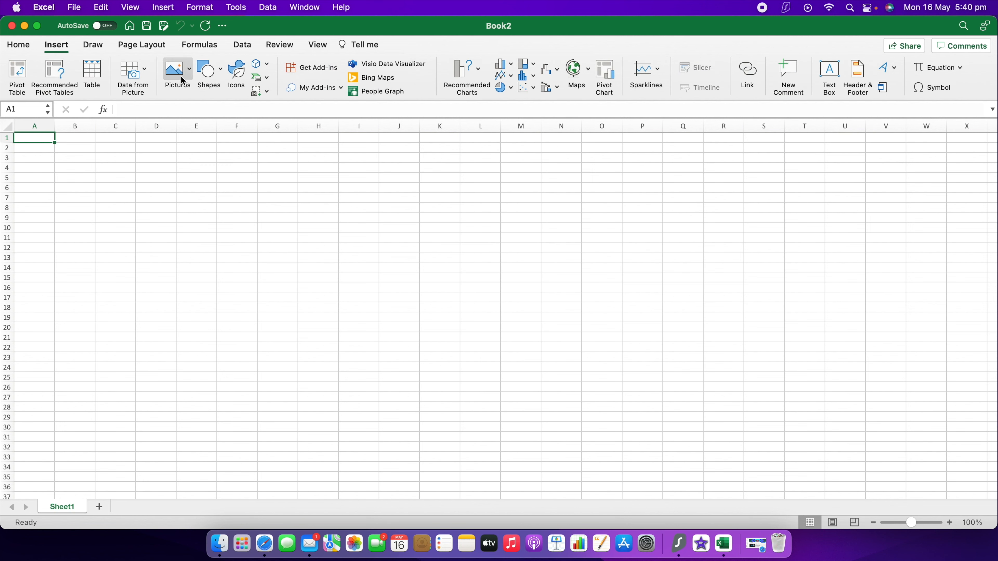
click(93, 50)
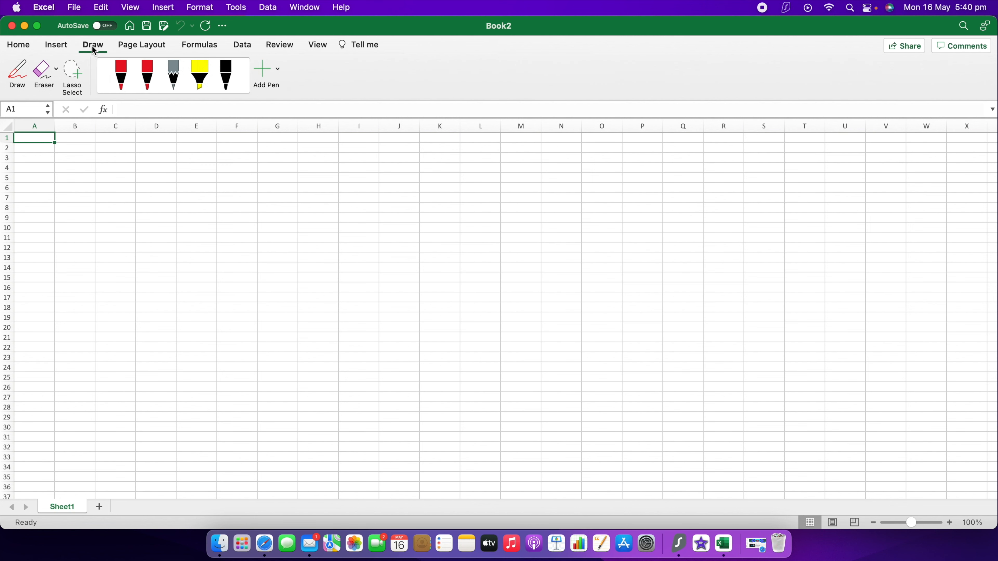
click(132, 50)
click(200, 46)
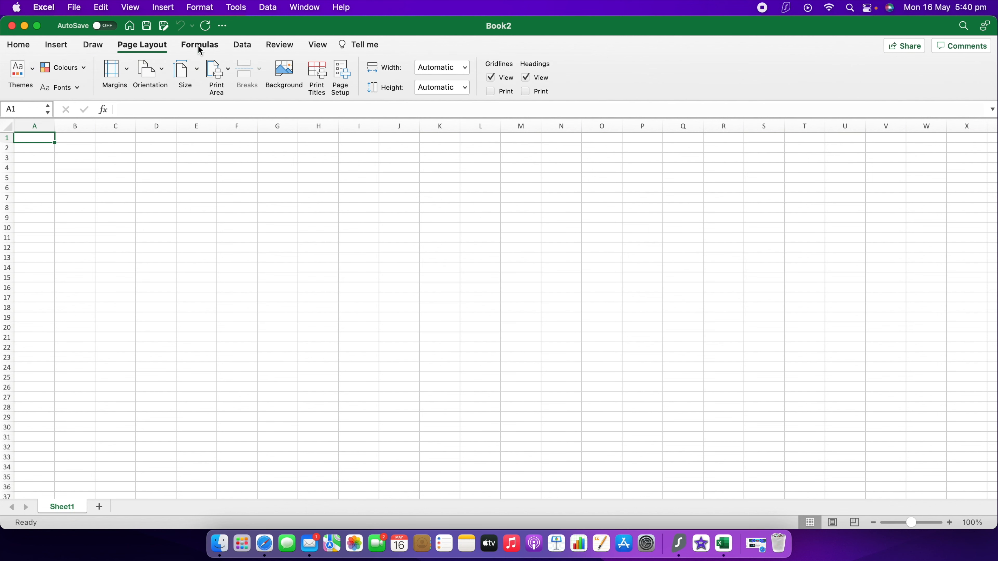
click(242, 45)
click(279, 45)
click(318, 45)
click(356, 46)
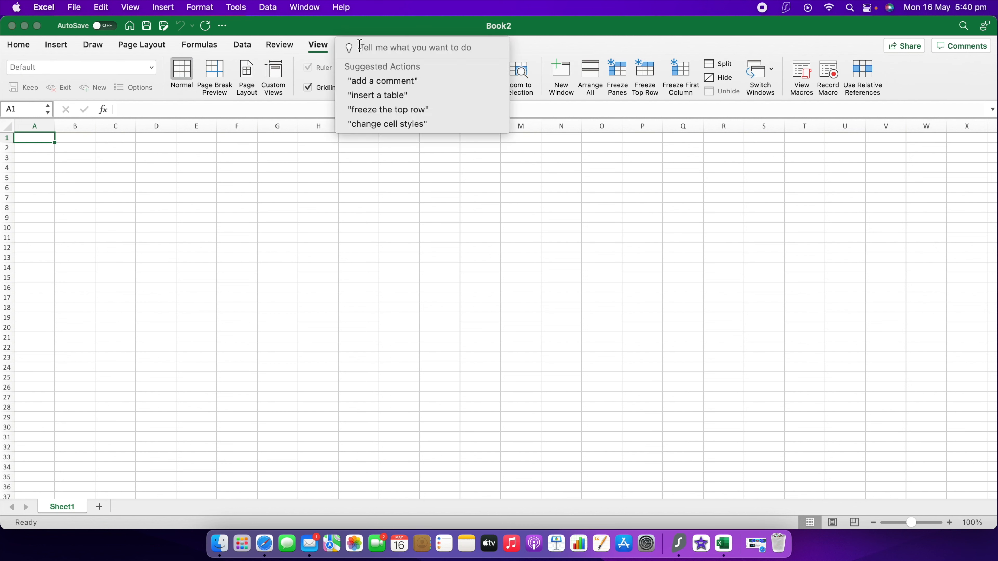
click(529, 52)
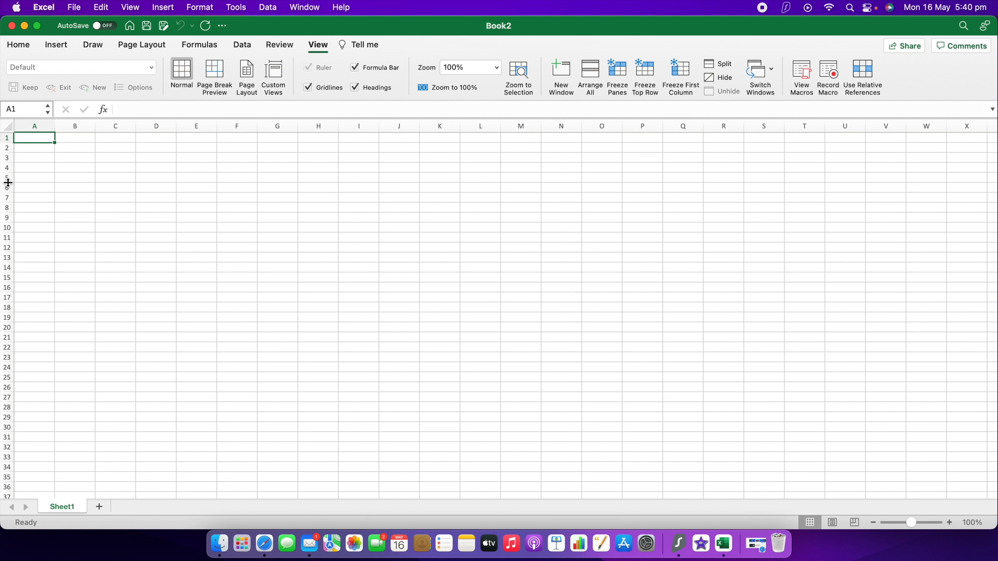
Highlight columns A, B, C and D one after another to show how columns are laid out.
click(41, 127)
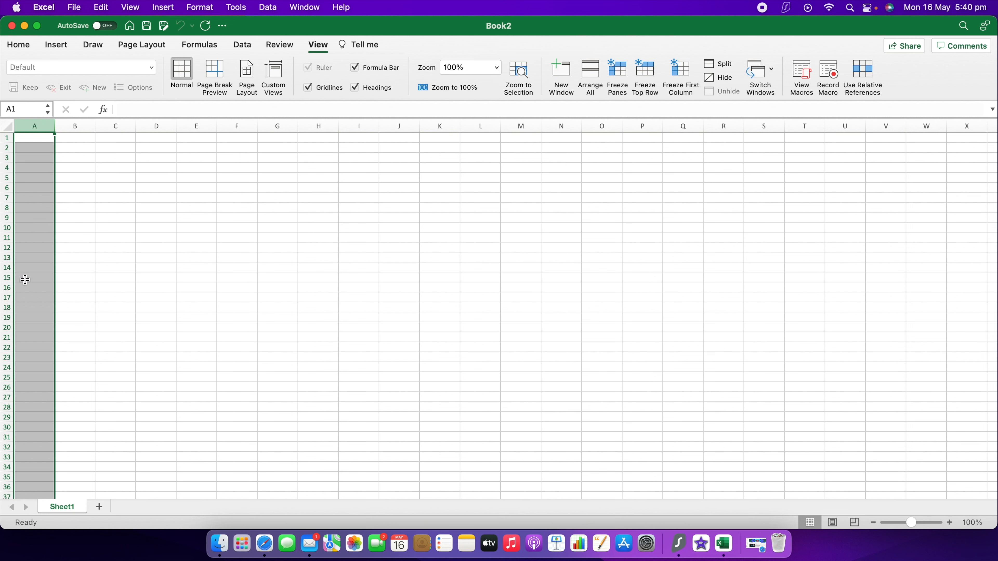
click(82, 125)
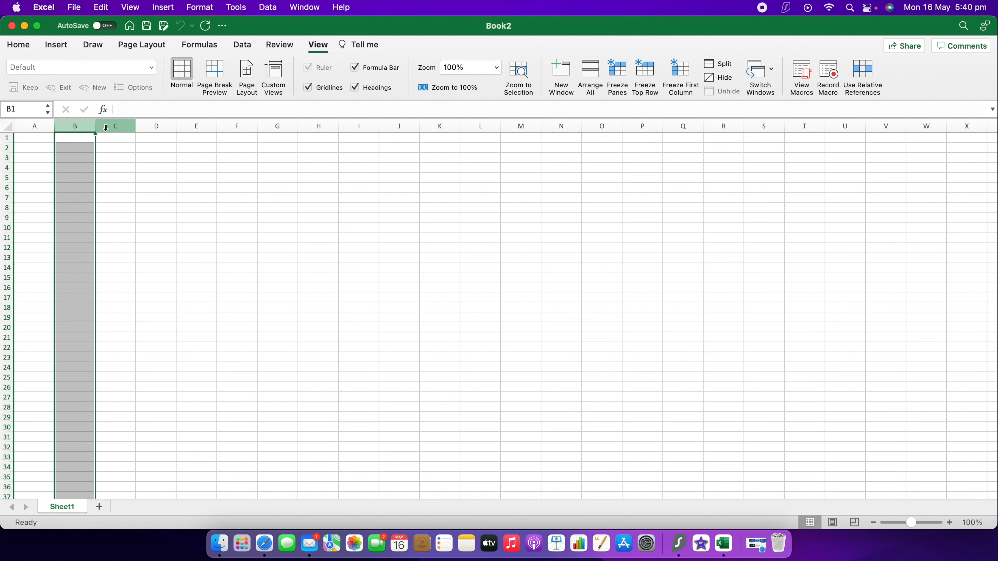
click(125, 127)
click(163, 128)
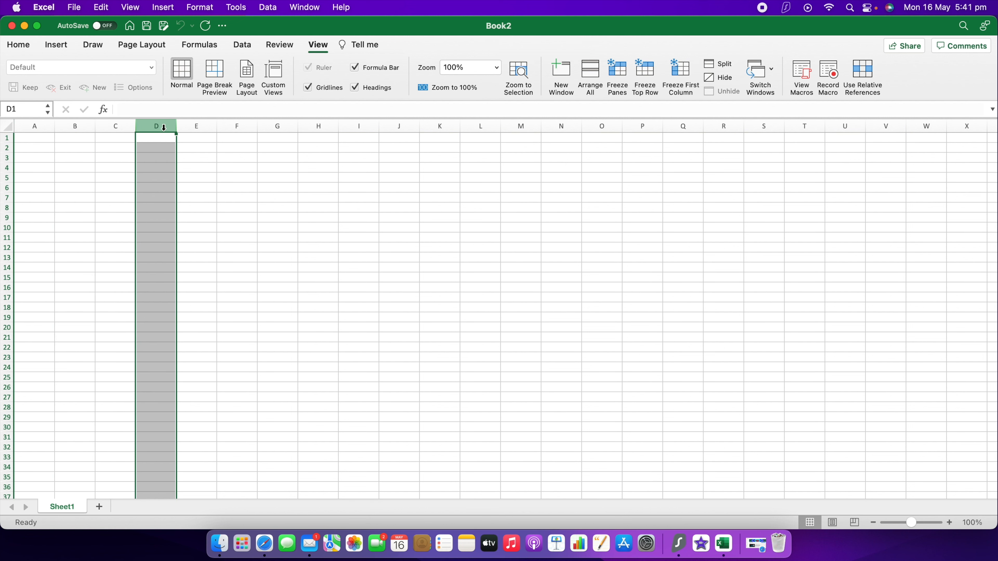
Highlight rows 1 through 5 one after another to show how rows are laid out.
click(7, 138)
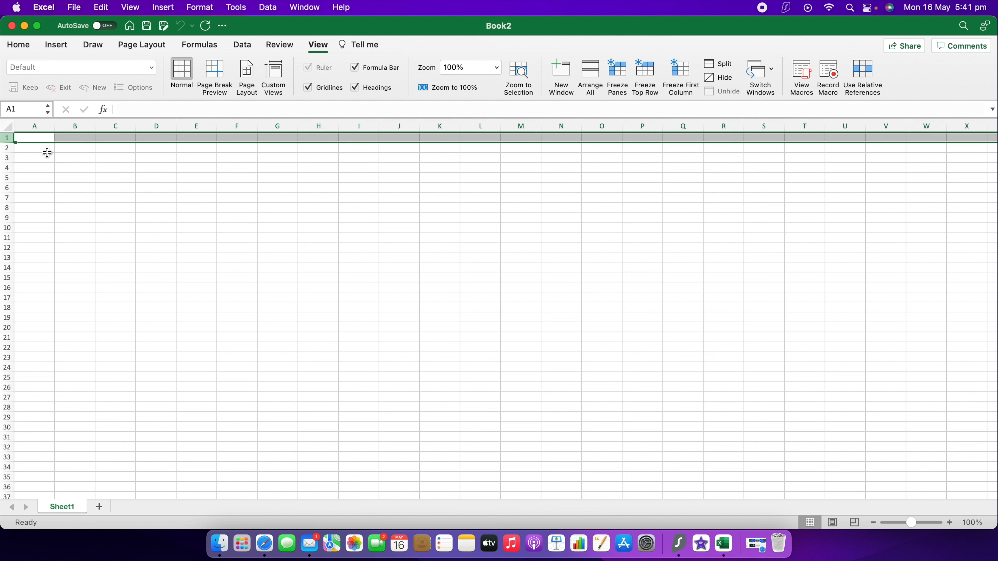
click(7, 147)
click(7, 158)
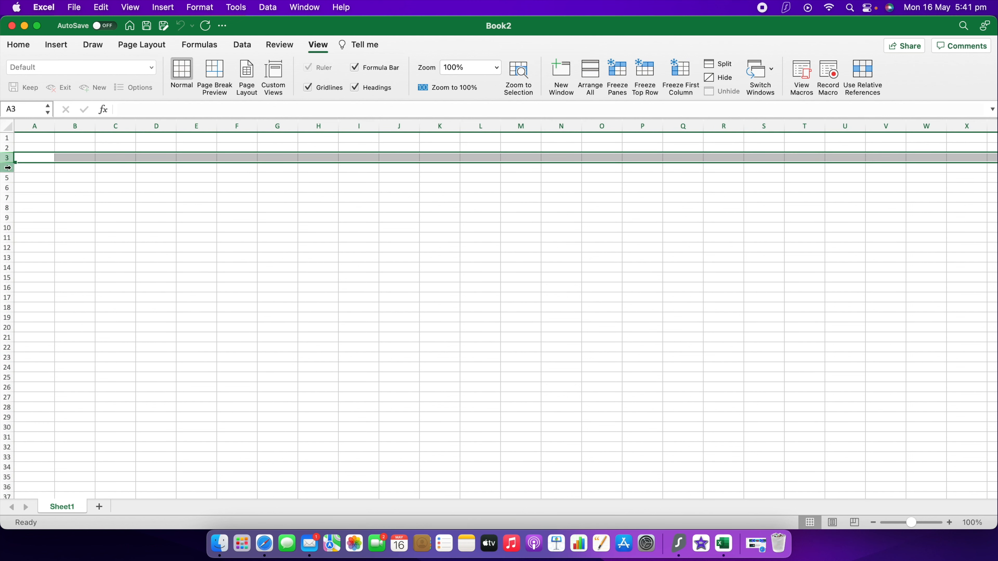
click(7, 168)
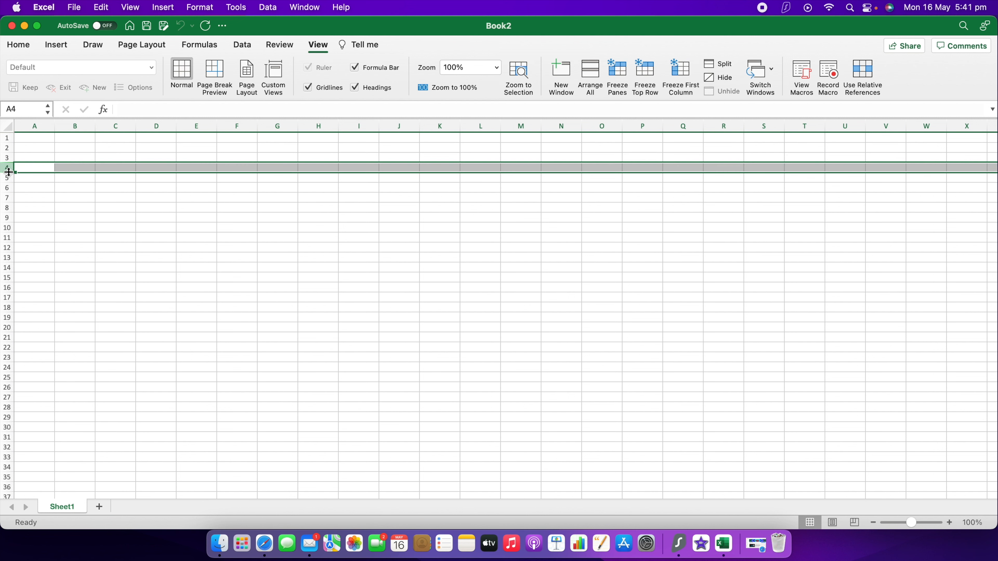
click(7, 177)
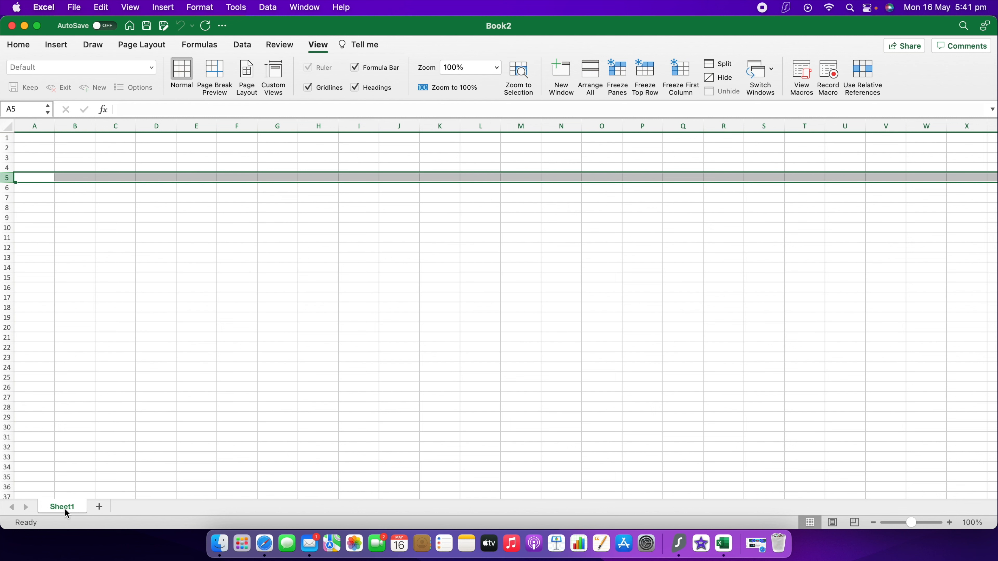
Add three new worksheets to the workbook after Sheet1.
click(99, 508)
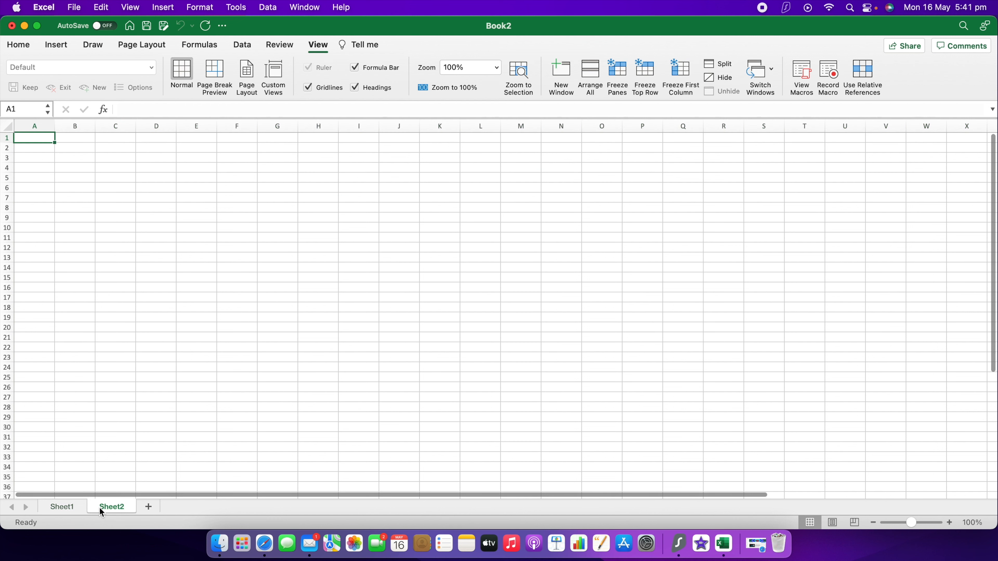
click(148, 509)
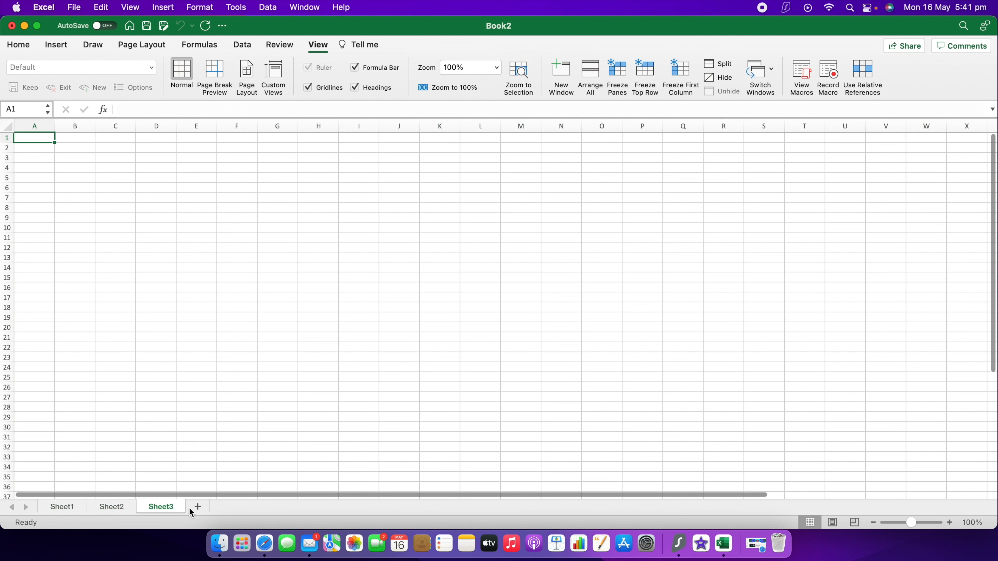
click(196, 507)
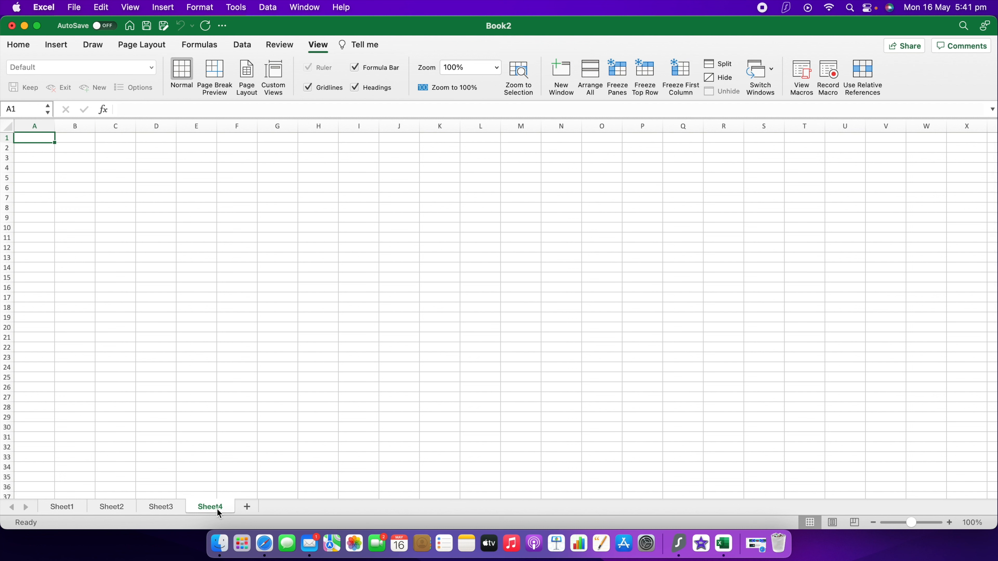
Delete Sheet4, Sheet3 and Sheet2 from the workbook, and select cell A1 on Sheet1.
right_click(197, 508)
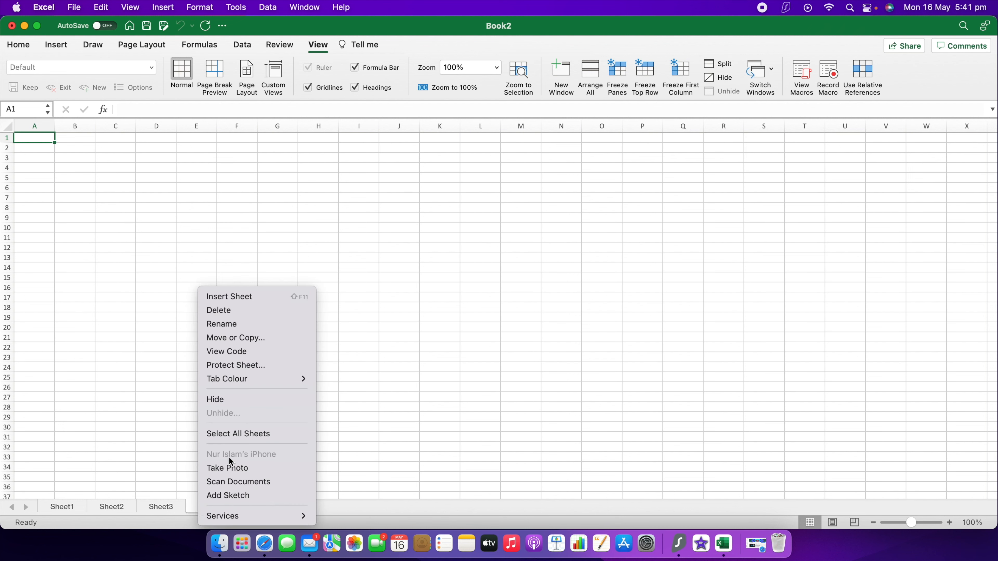
click(233, 311)
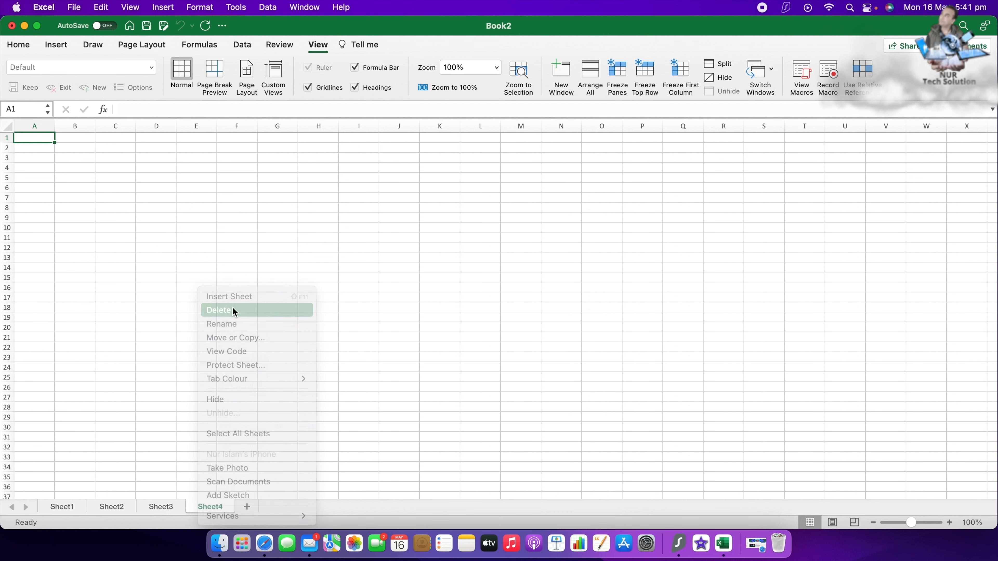
right_click(163, 508)
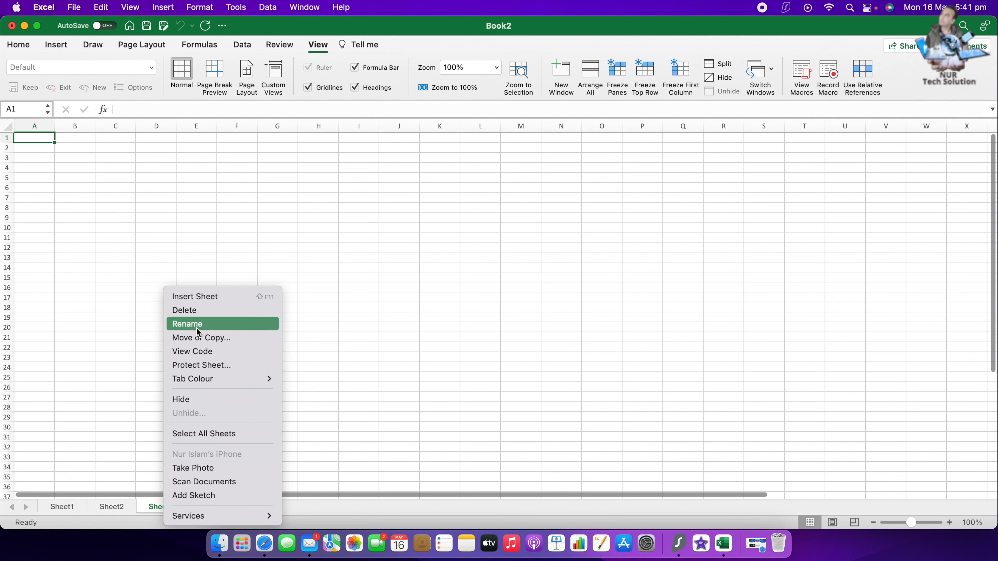
click(192, 310)
right_click(113, 506)
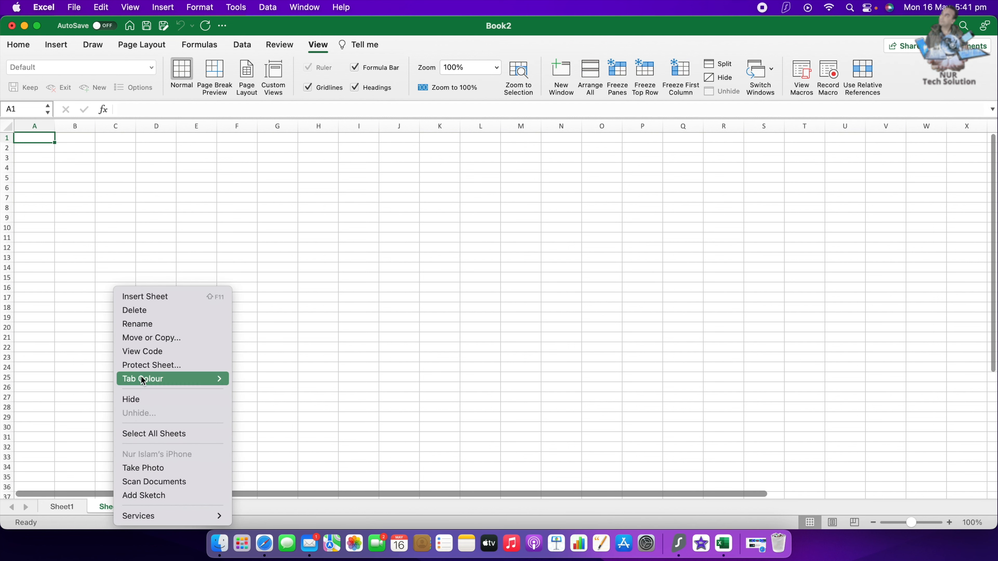
click(139, 314)
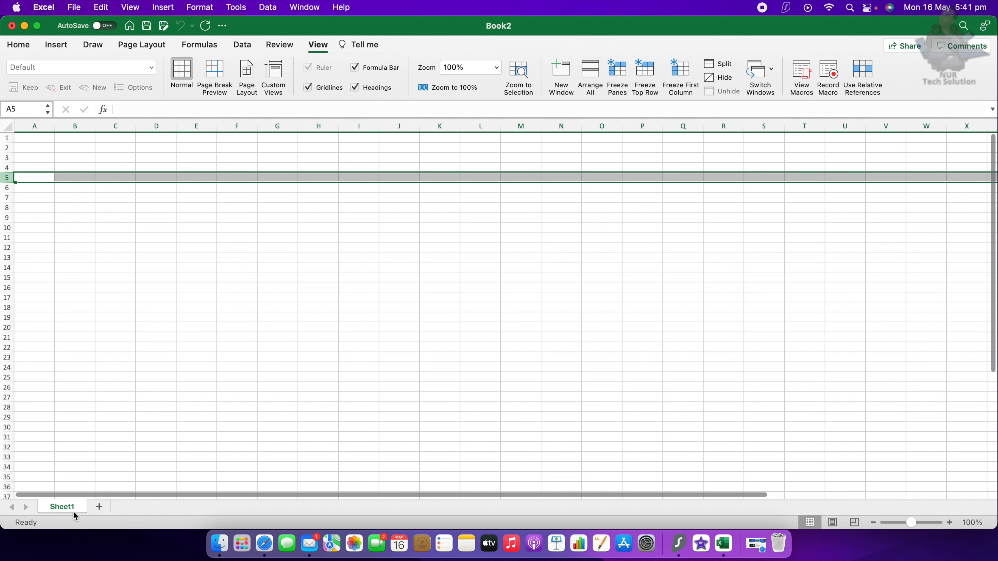
click(31, 138)
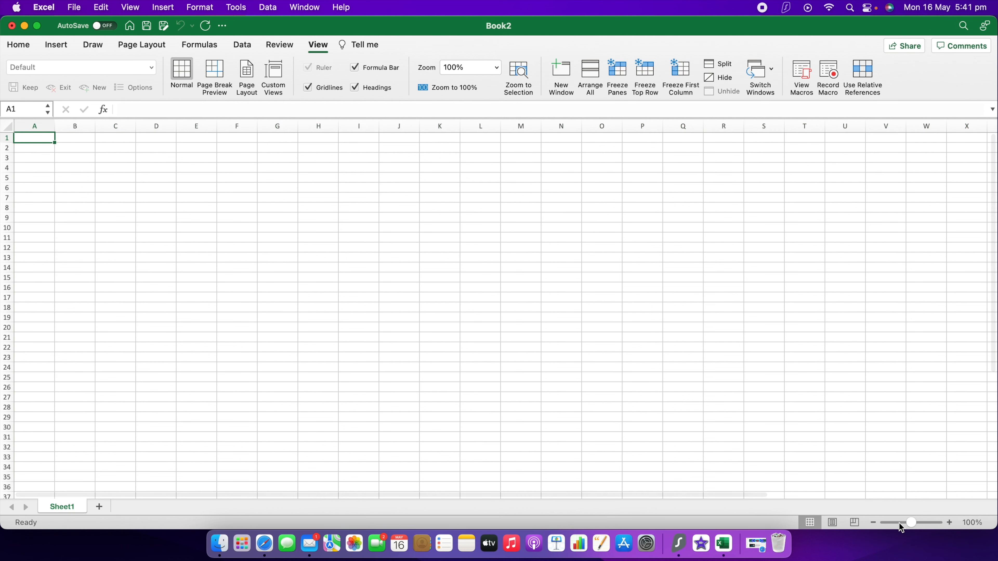
Enlarge the worksheet view to 236%.
drag(915, 524, 924, 524)
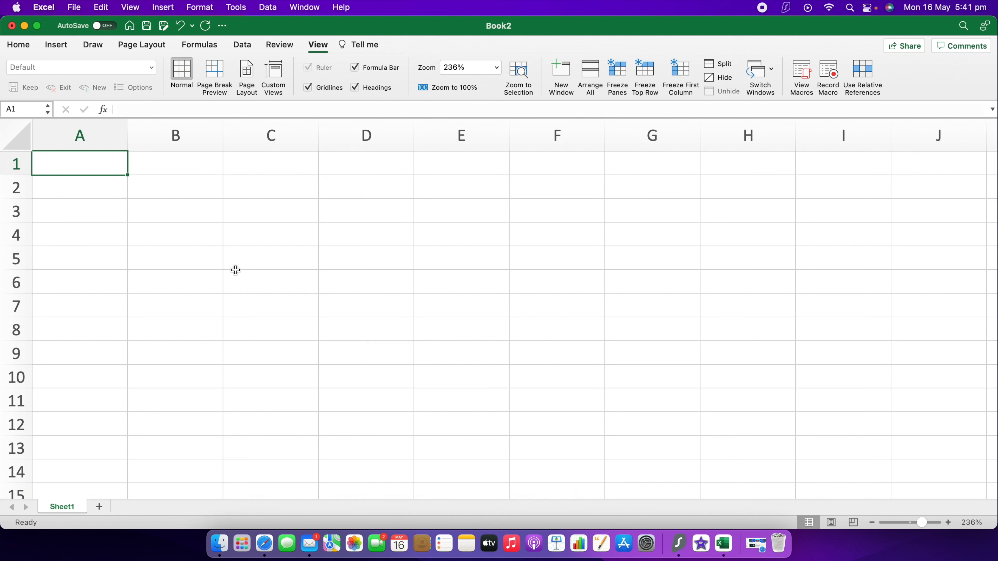
Examine the font size and font choices available among the Home commands, leaving the current font as it is.
click(20, 45)
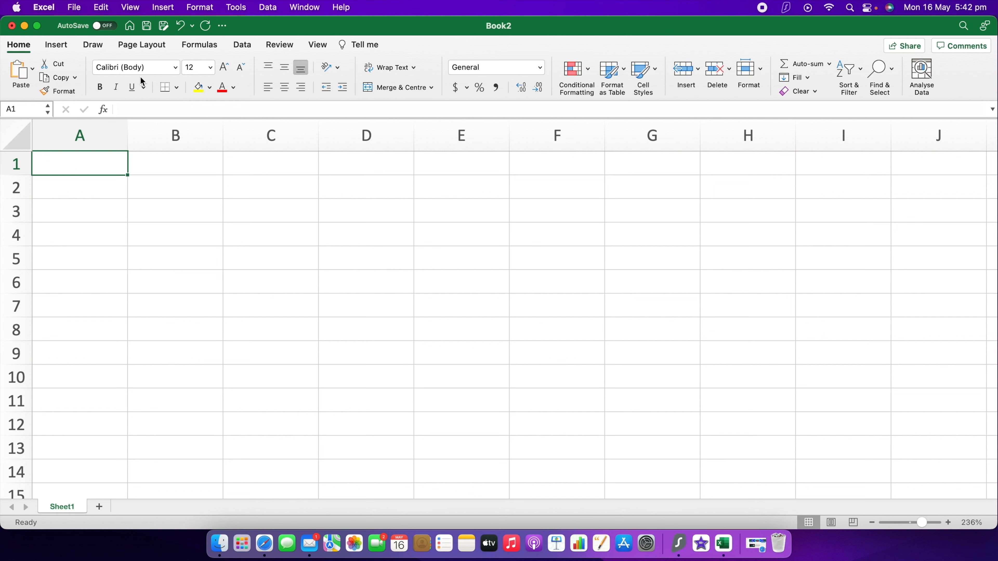
click(211, 68)
click(212, 70)
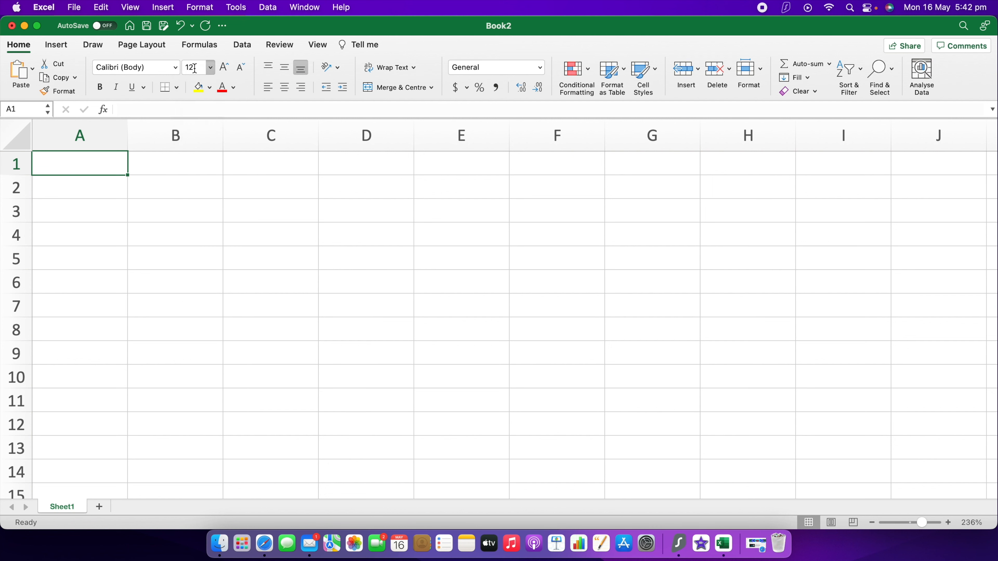
click(176, 69)
click(176, 69)
click(176, 69)
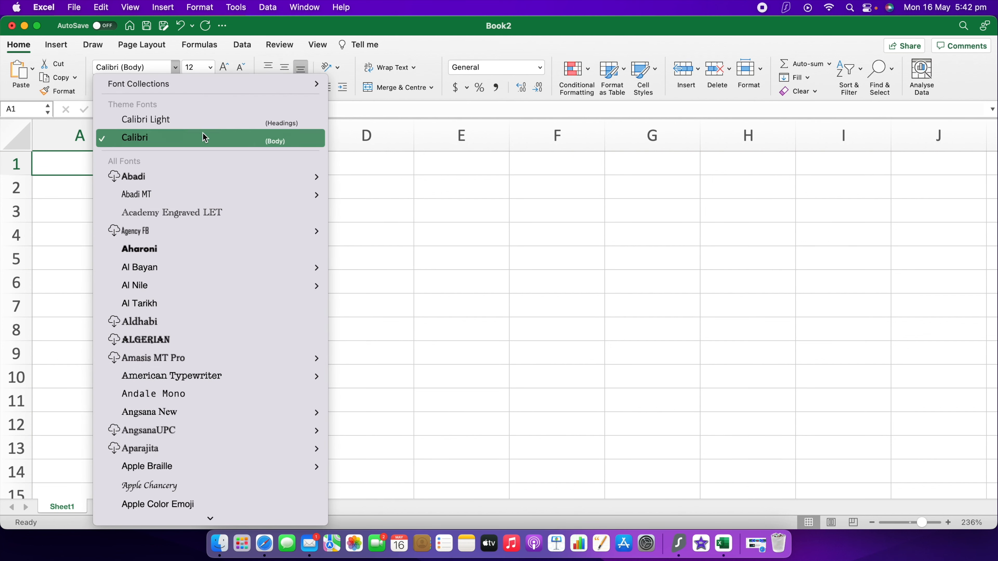
click(178, 68)
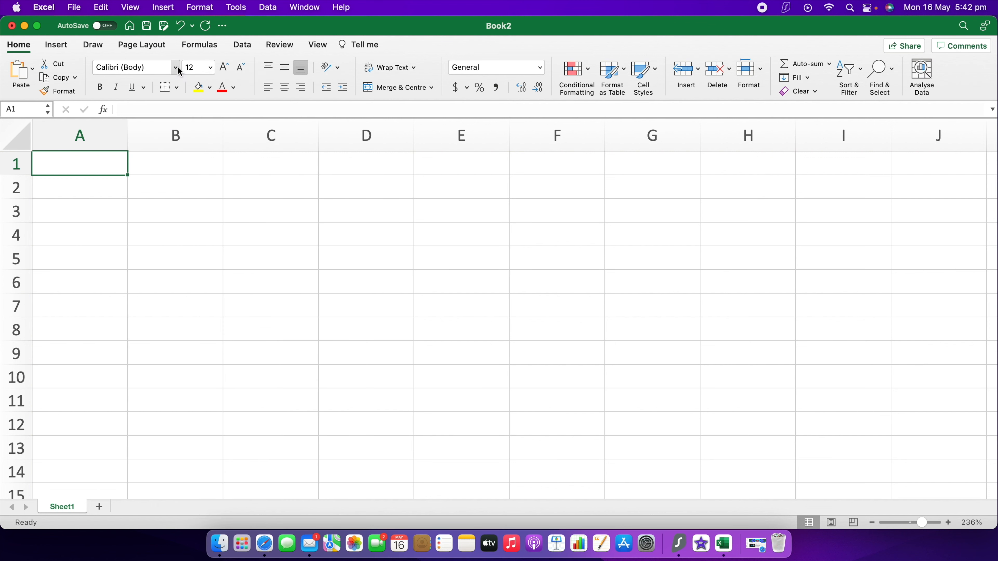
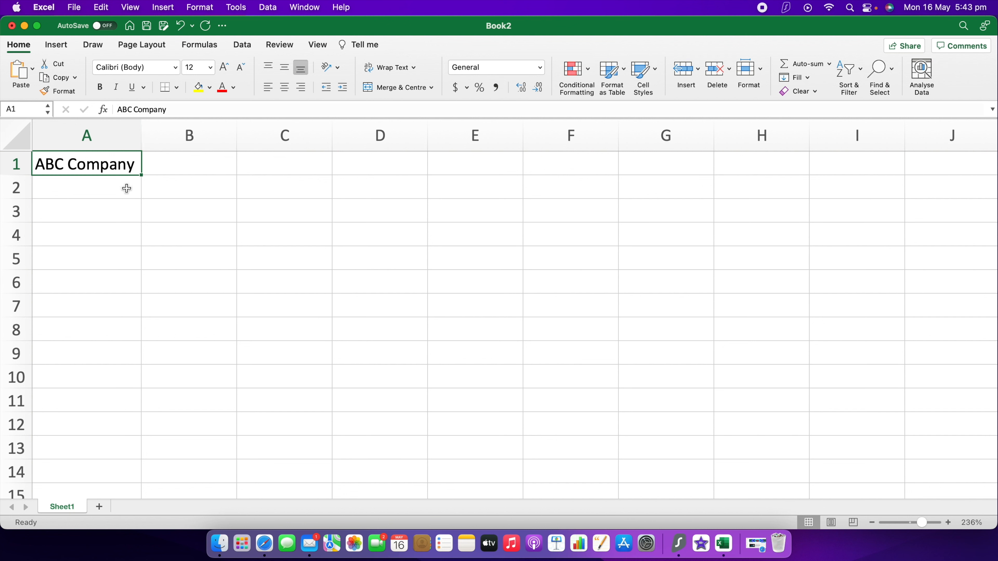
Enter the heading "Date" in cell A2, below the company name.
click(109, 190)
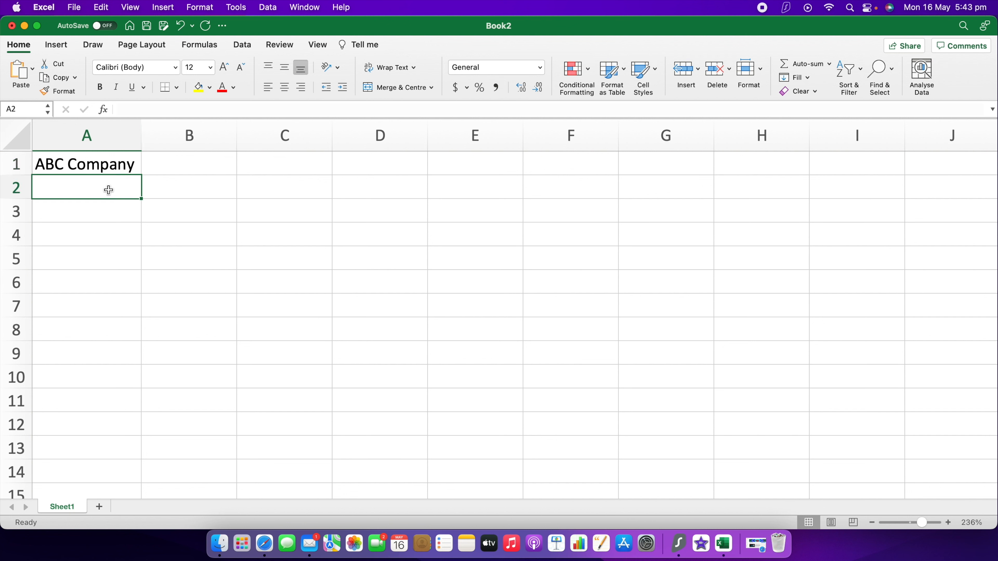
double_click(104, 189)
text(Date)
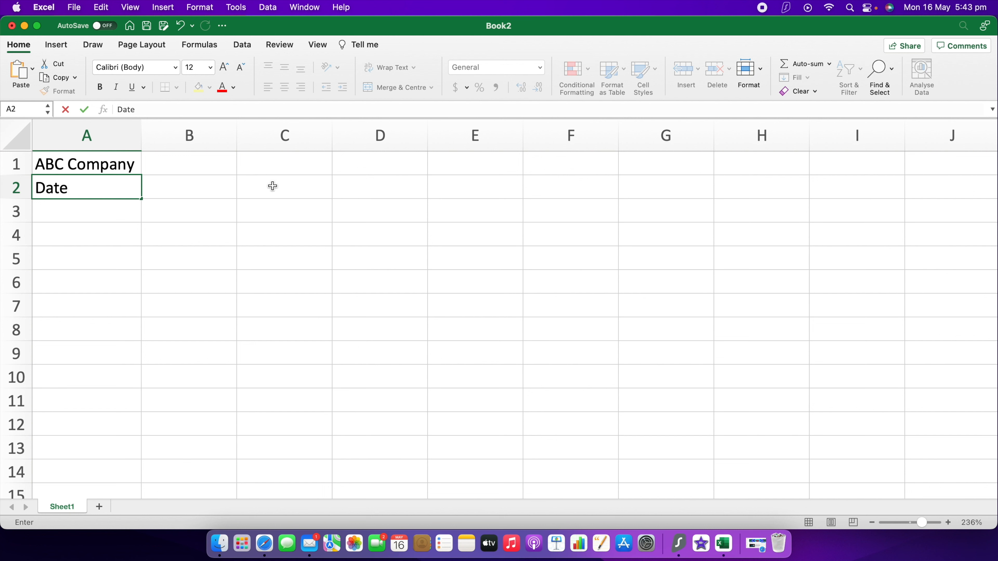
click(179, 187)
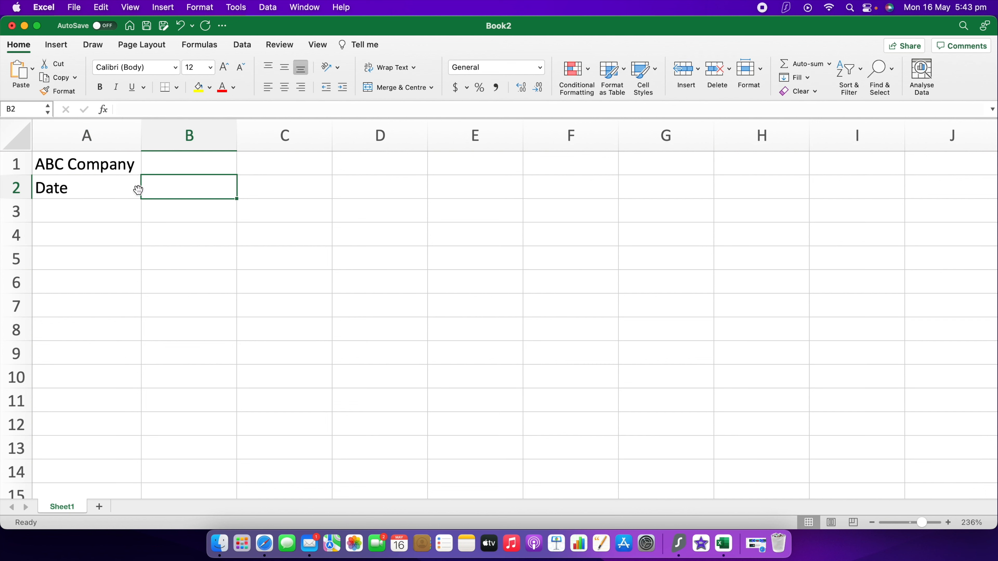
Move the active cell from B2 to C2 and back, down and up column B to B1, and back to B2.
key(Right)
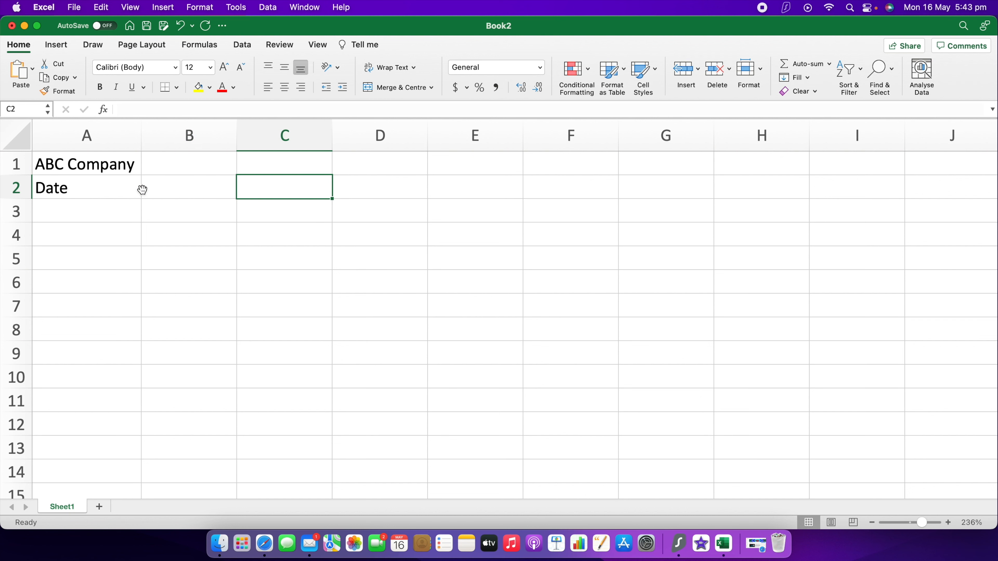
key(Left)
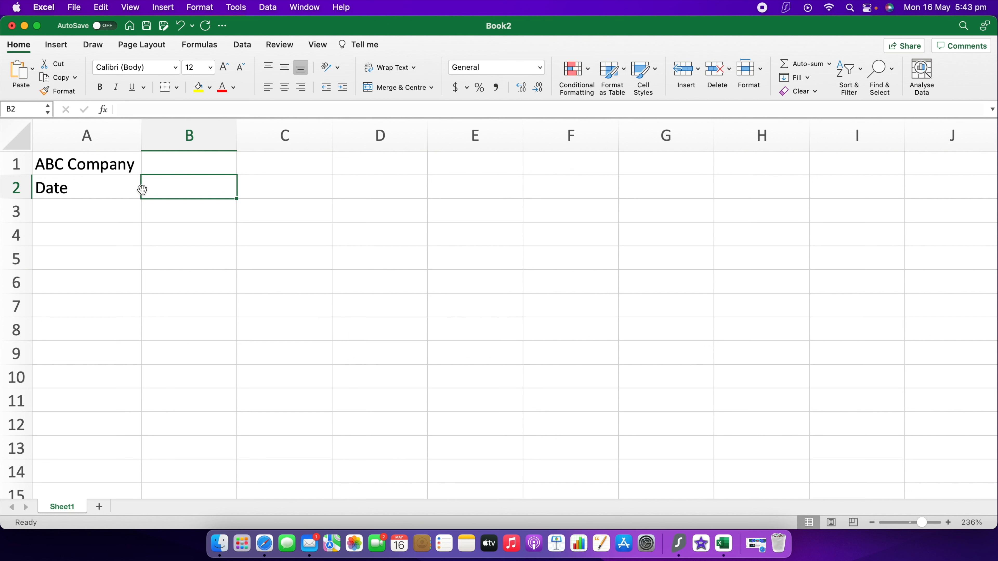
key(Down)
key(Down)
key(Down)
key(Down)
key(Up)
key(Up)
key(Up)
key(Up)
key(Up)
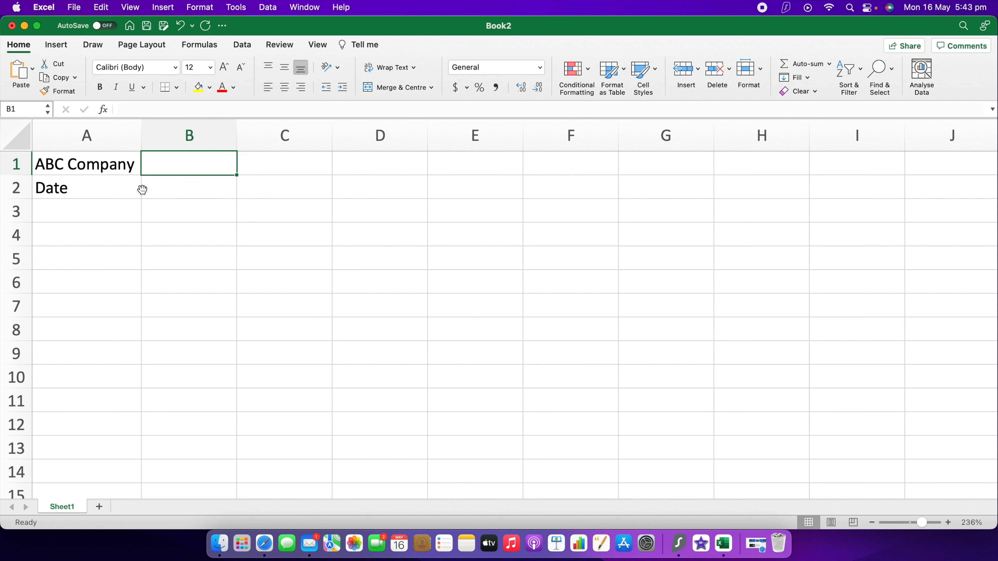
key(Down)
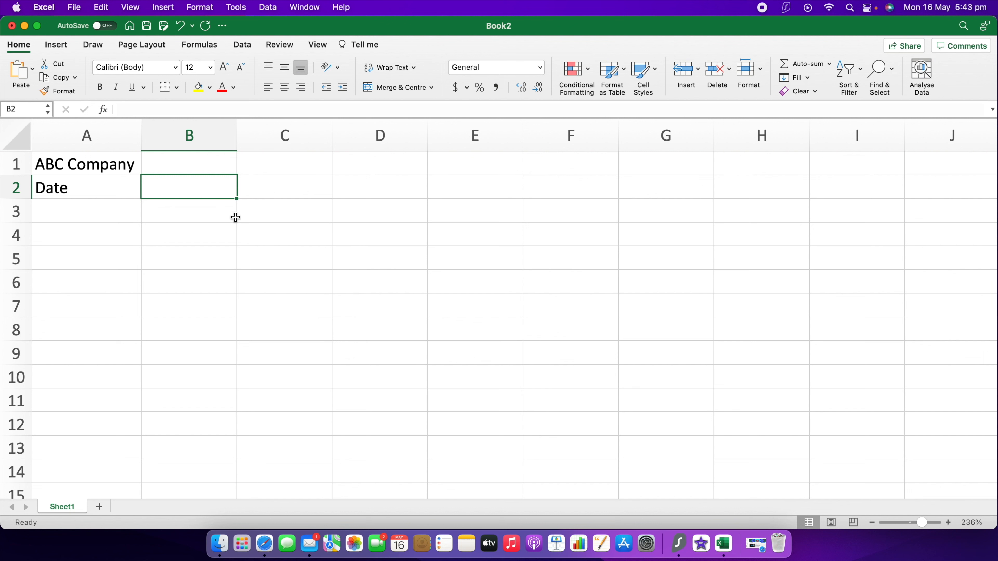
Enter the headings "Details", "Number" and "Price" in cells B2, C2 and D2.
double_click(202, 189)
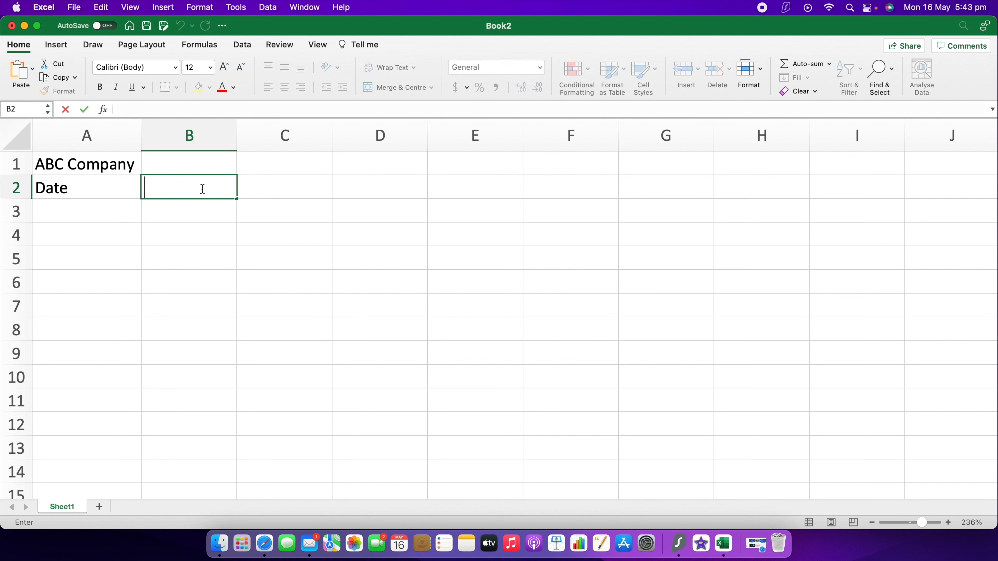
text(Details)
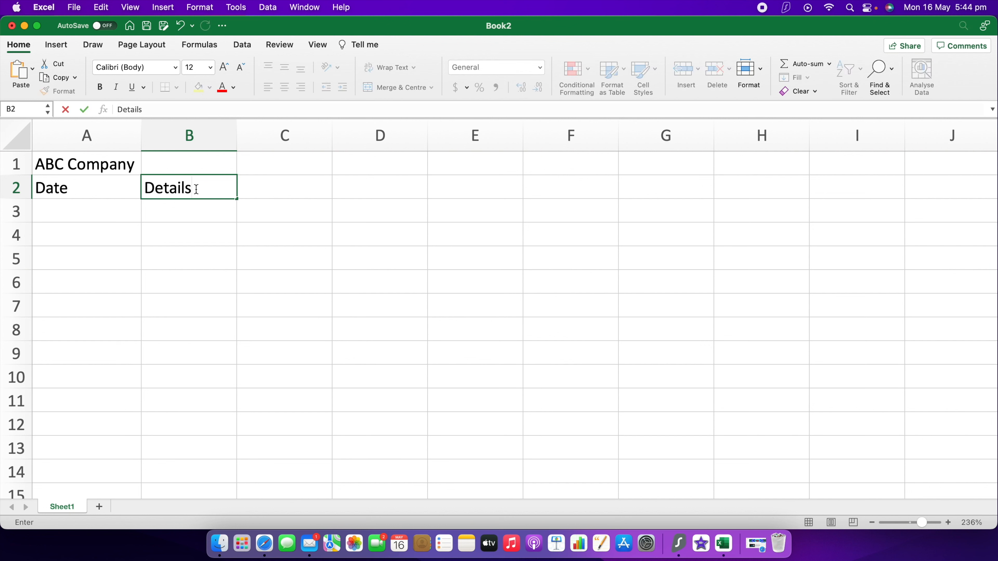
click(254, 189)
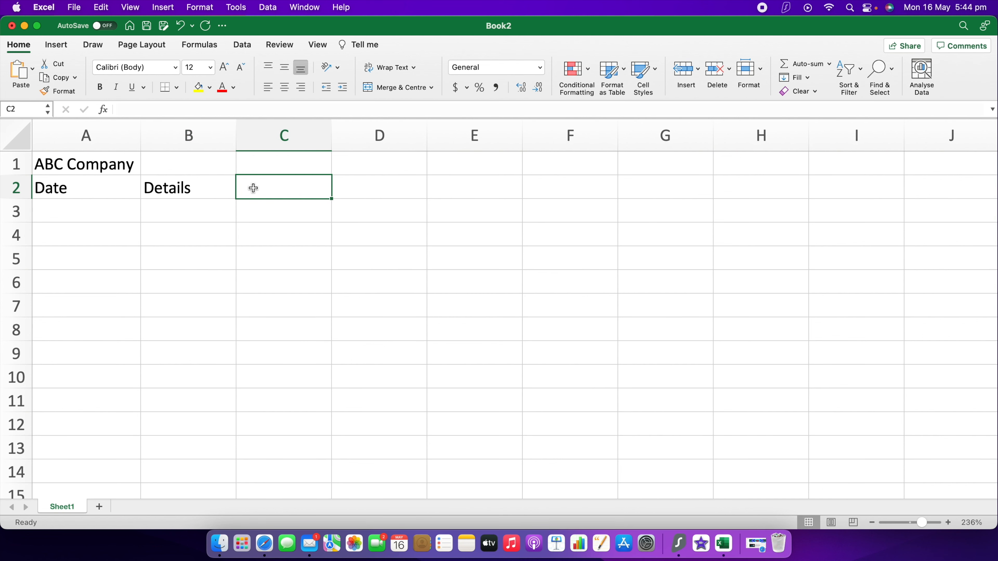
text(Number)
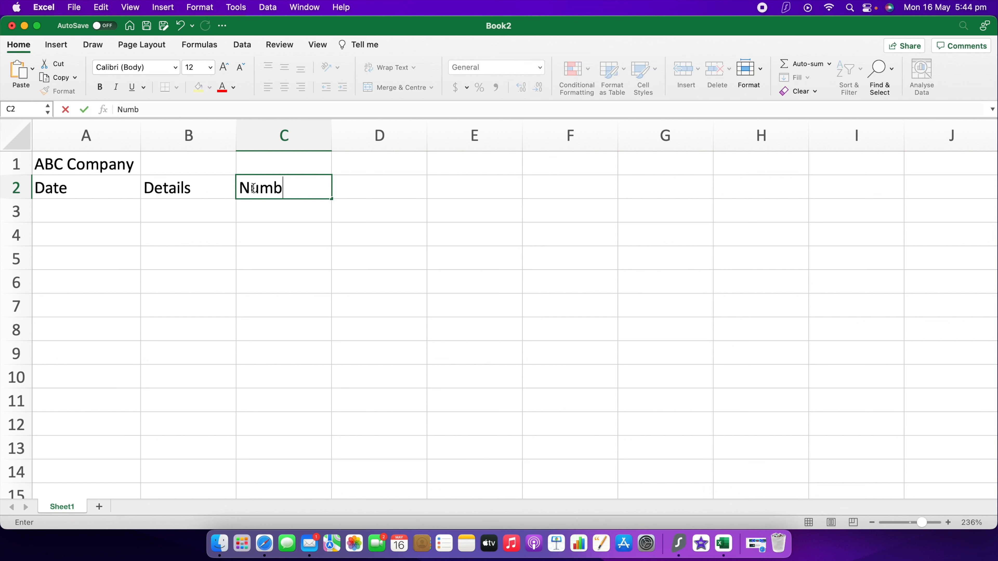
click(362, 190)
text(Pric)
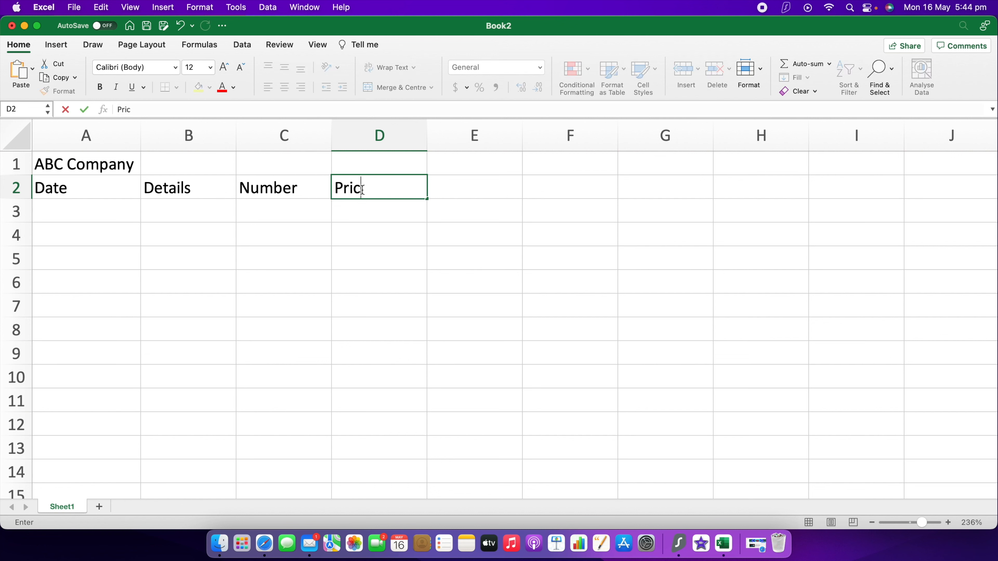
text(e)
click(448, 187)
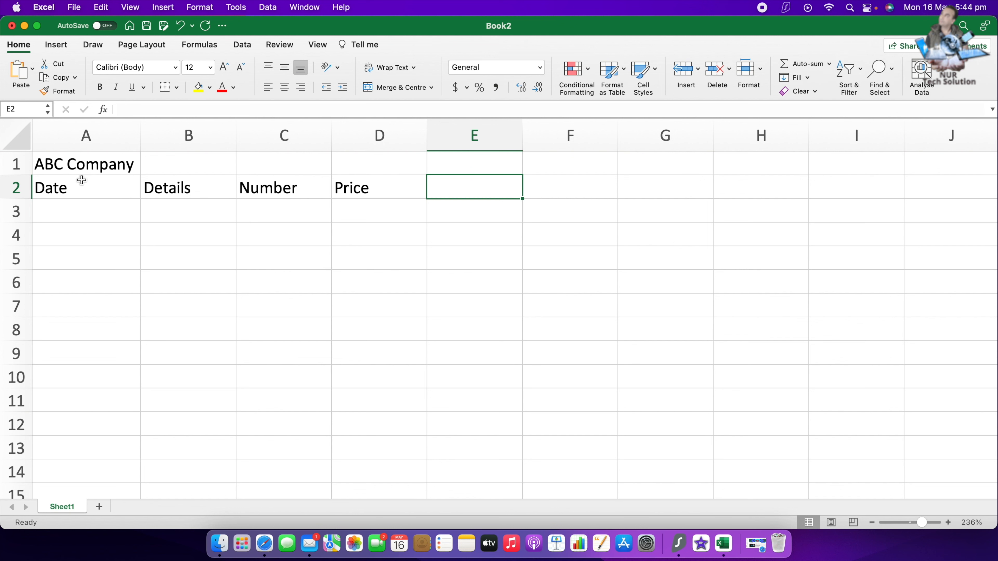
Fill row 3 with the date 04/04/2022, the item "Pen", the number 100 and the price 25.
click(69, 209)
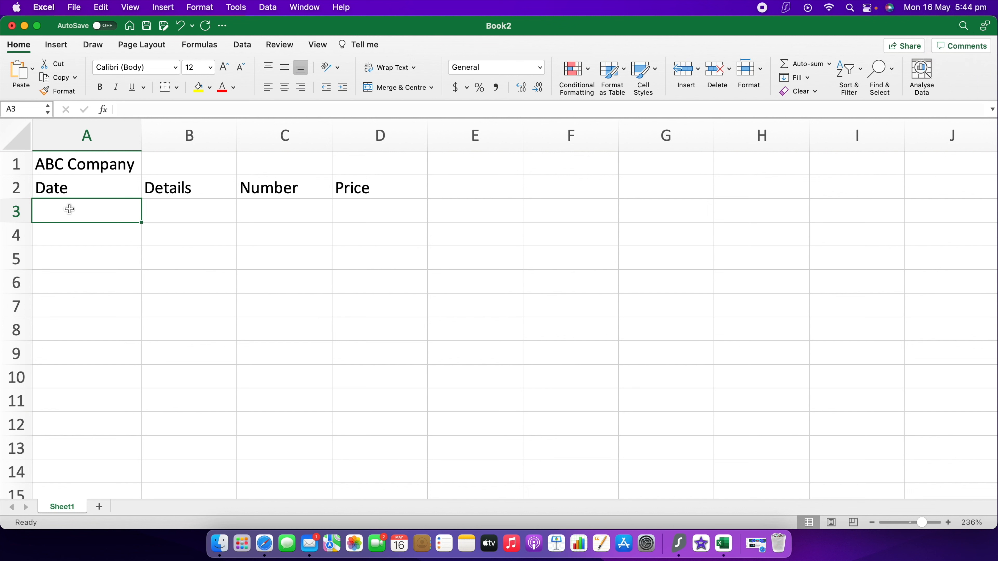
text(04)
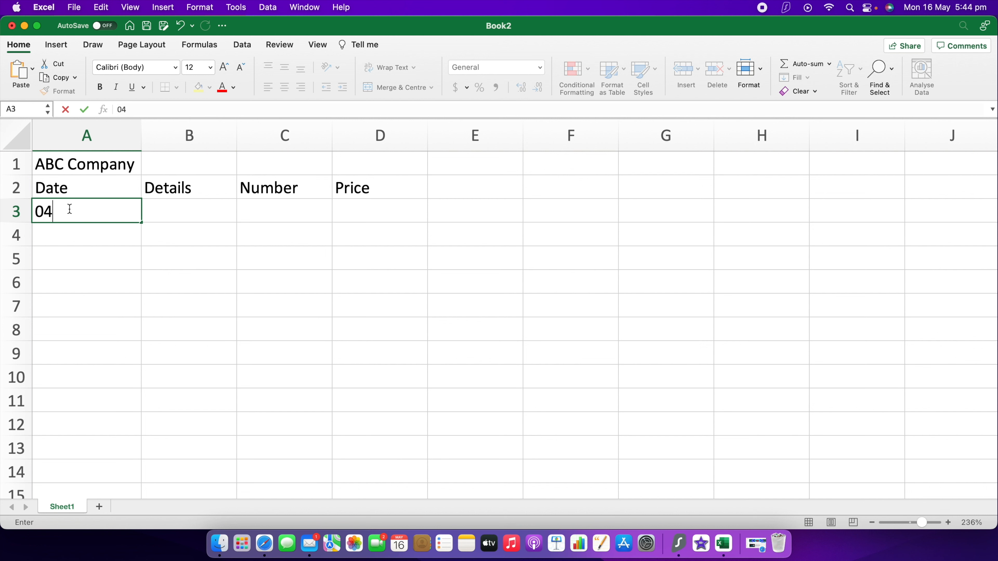
text(/04/2022)
click(166, 207)
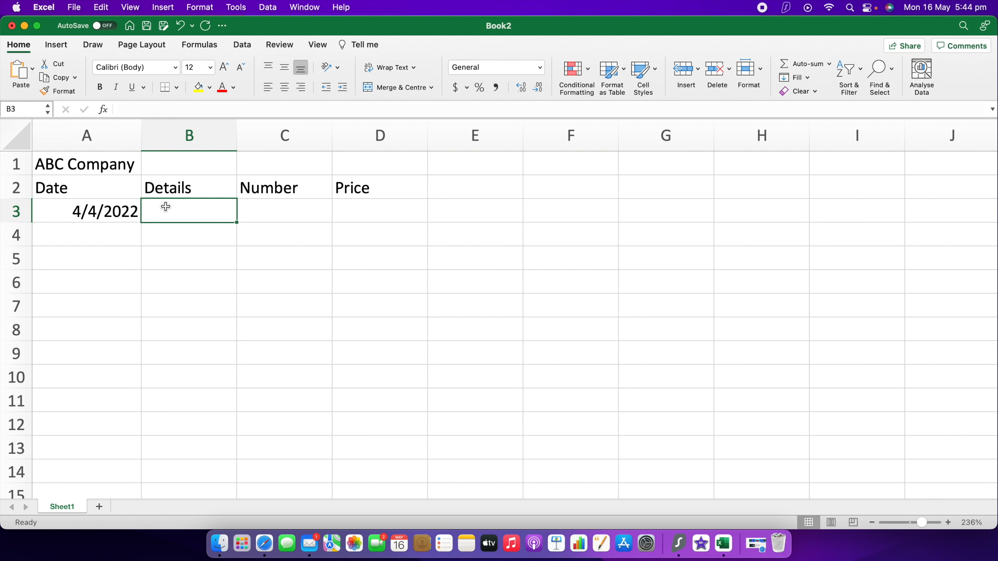
text(Pen)
click(268, 211)
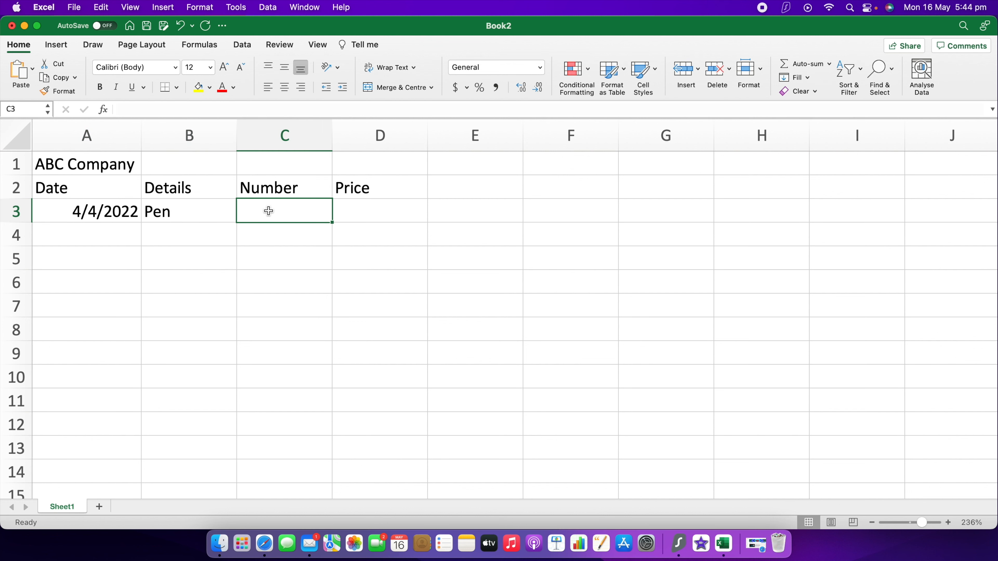
text(100)
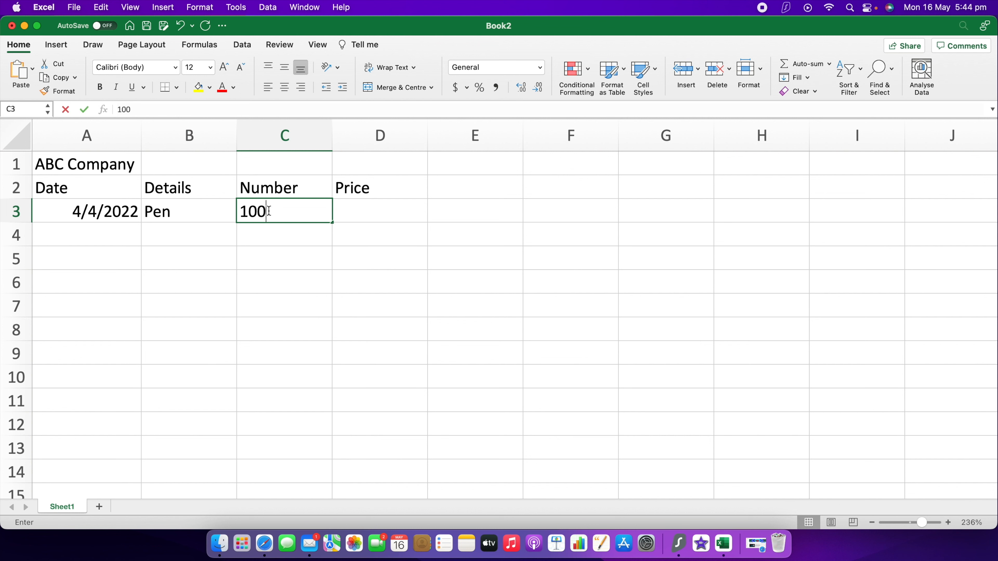
click(372, 214)
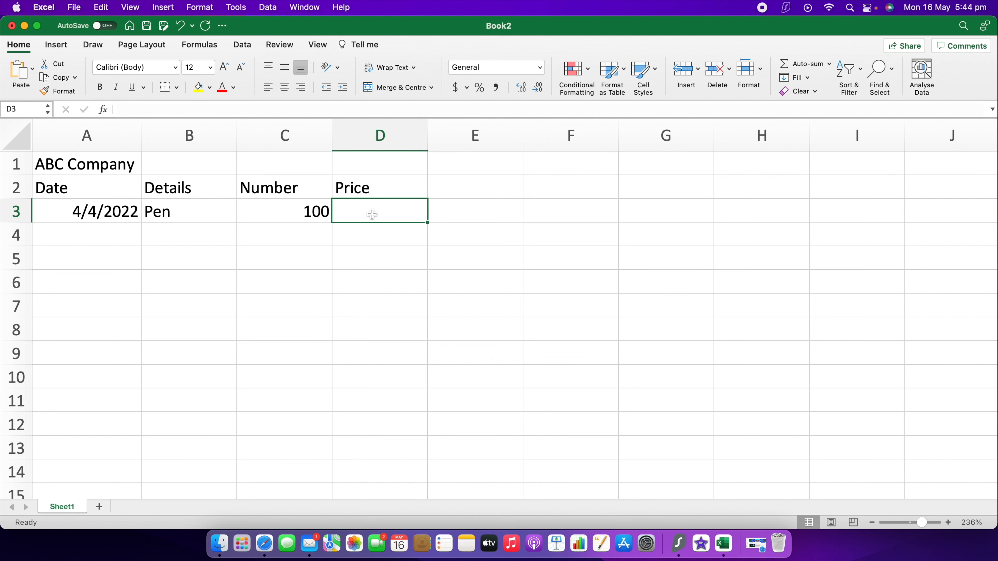
text(25)
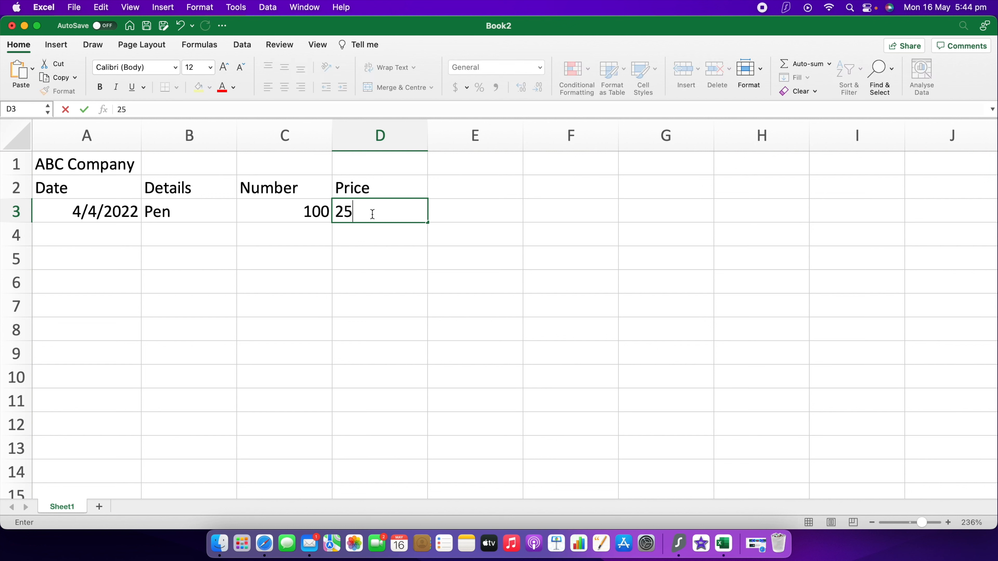
click(441, 211)
Extend the price heading in cell D2 to read "Price ($)".
click(375, 190)
double_click(379, 190)
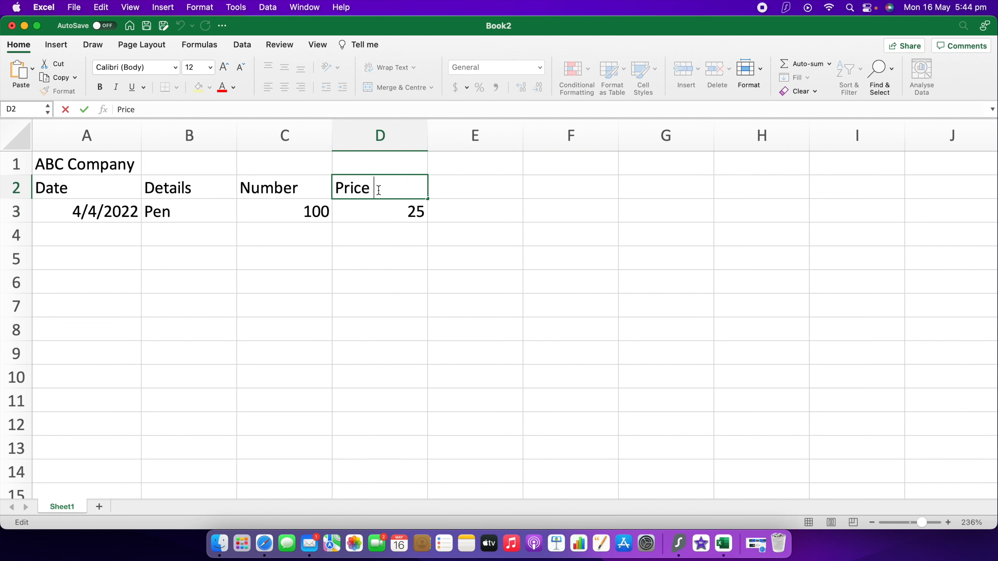
text(($))
click(452, 190)
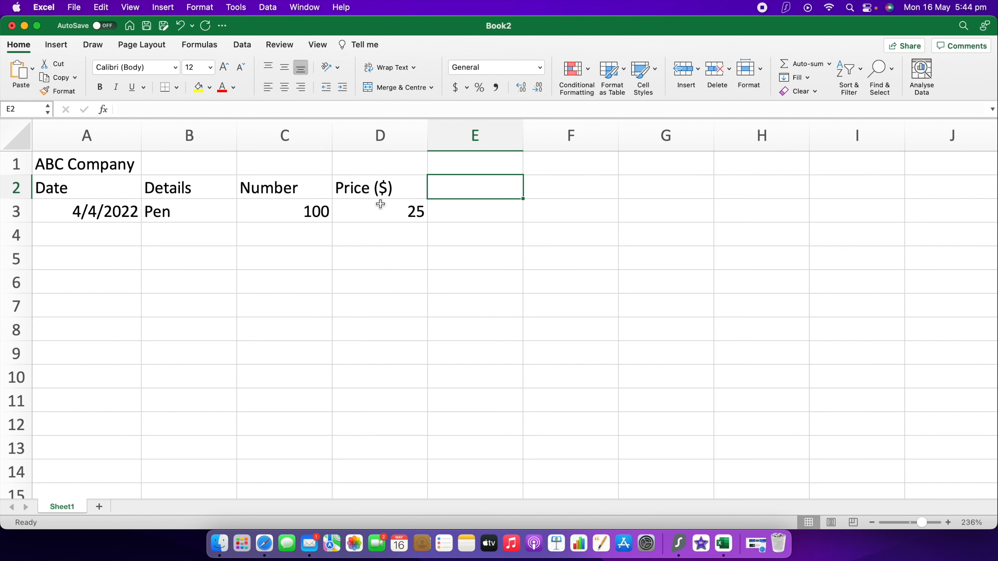
Fill row 4 with the date 6/04/2022, the item "Pencil", the number 50 and the price 18.
click(118, 229)
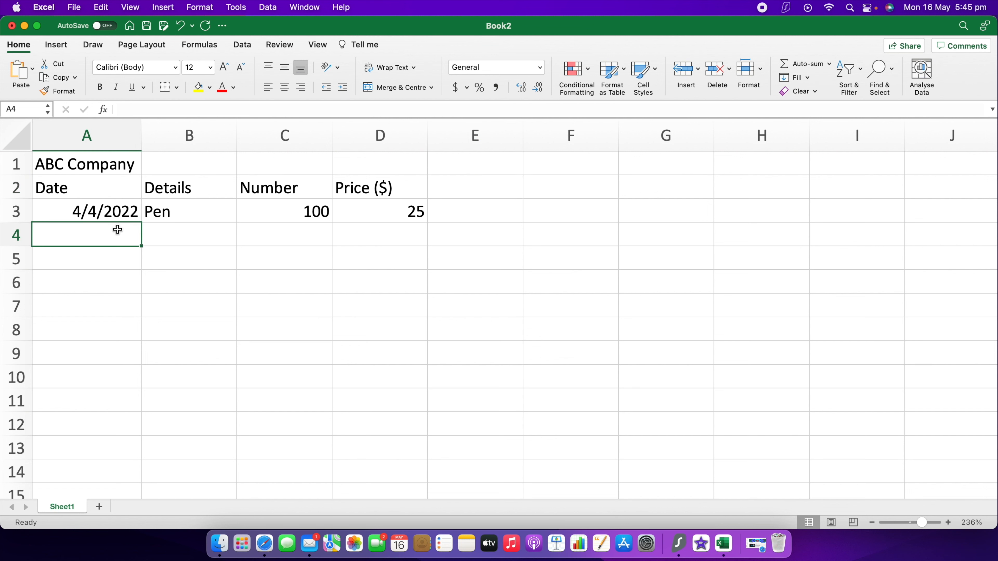
text(6/)
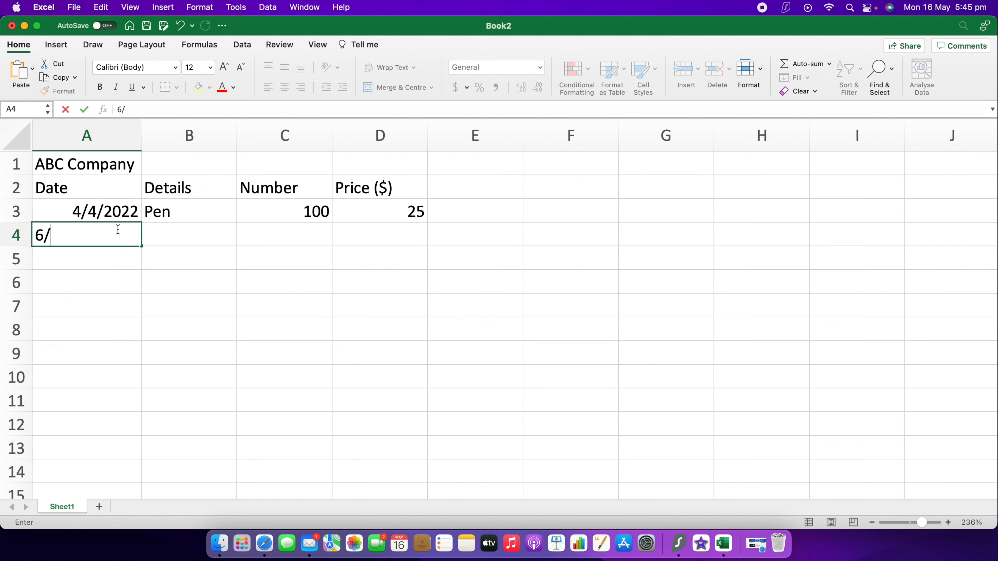
text(04/2022)
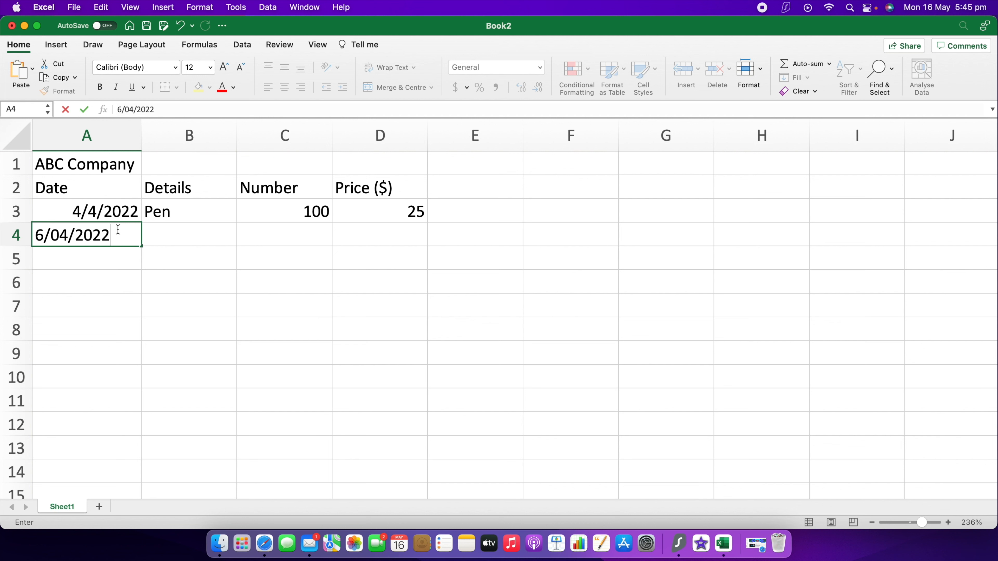
click(183, 230)
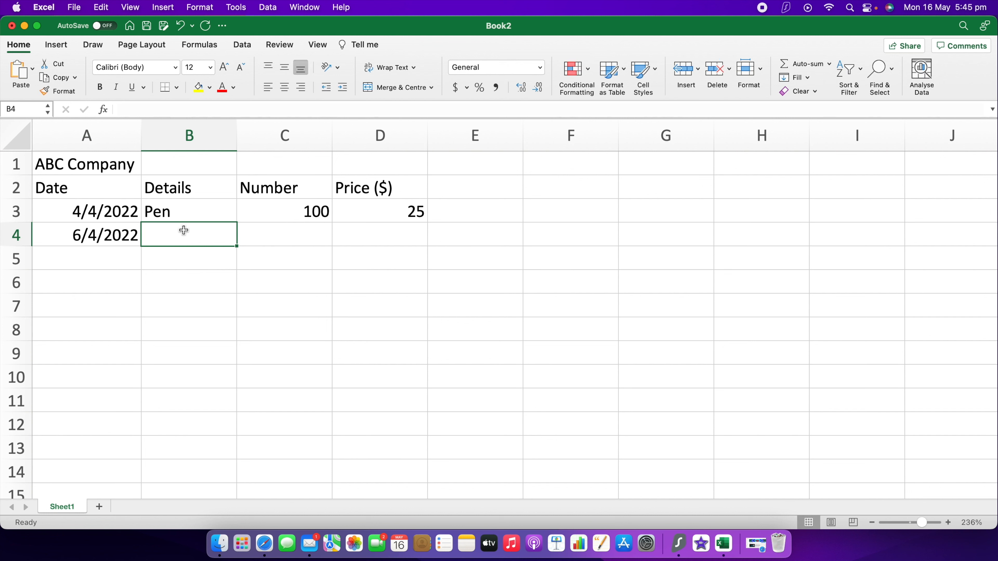
text(Penci)
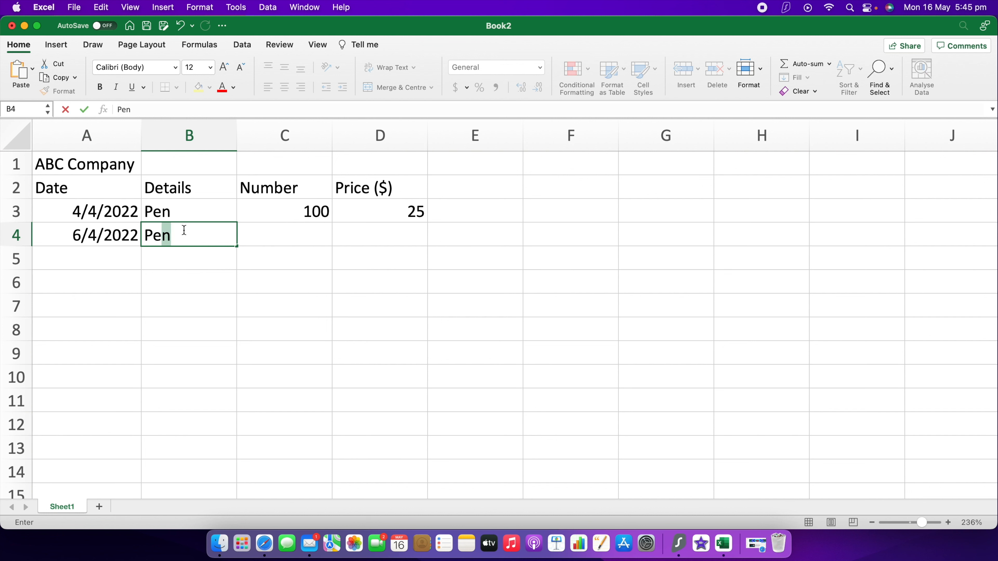
text(l)
click(302, 230)
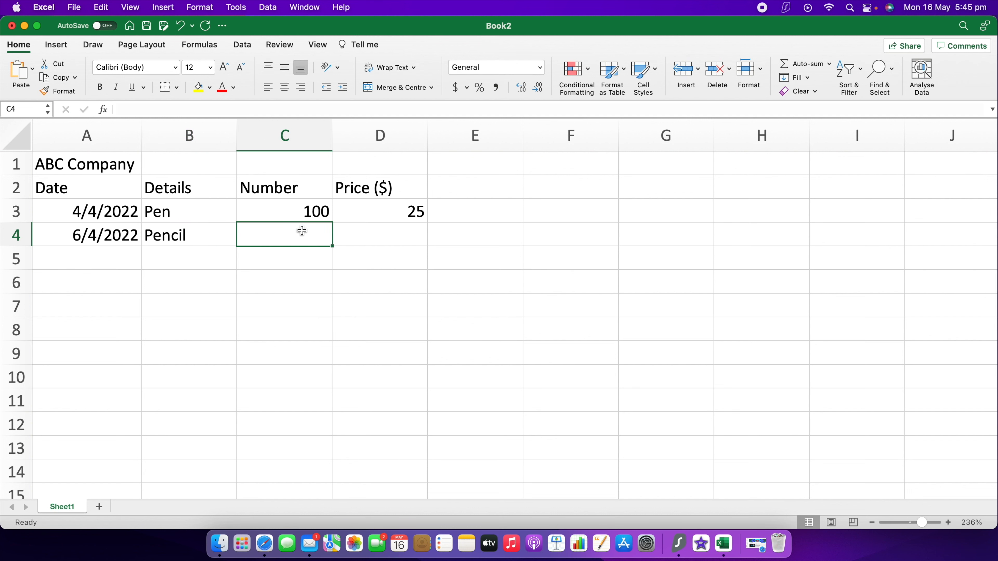
text(50)
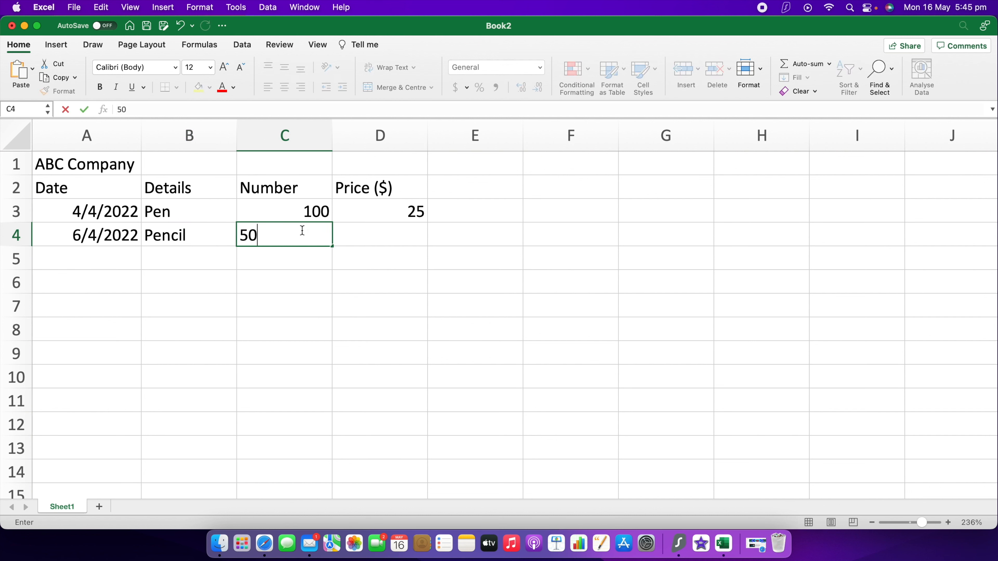
click(393, 235)
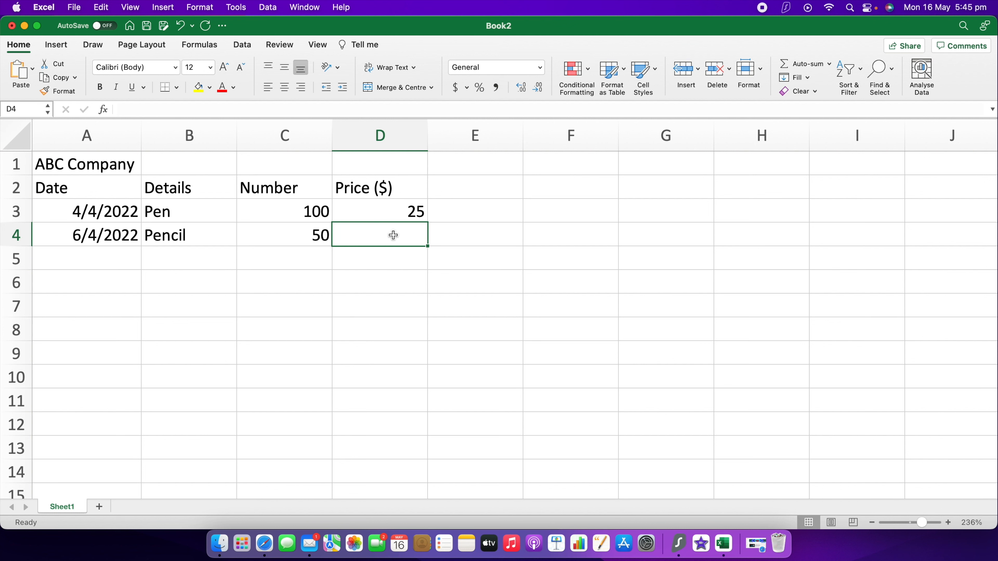
text(18)
click(467, 233)
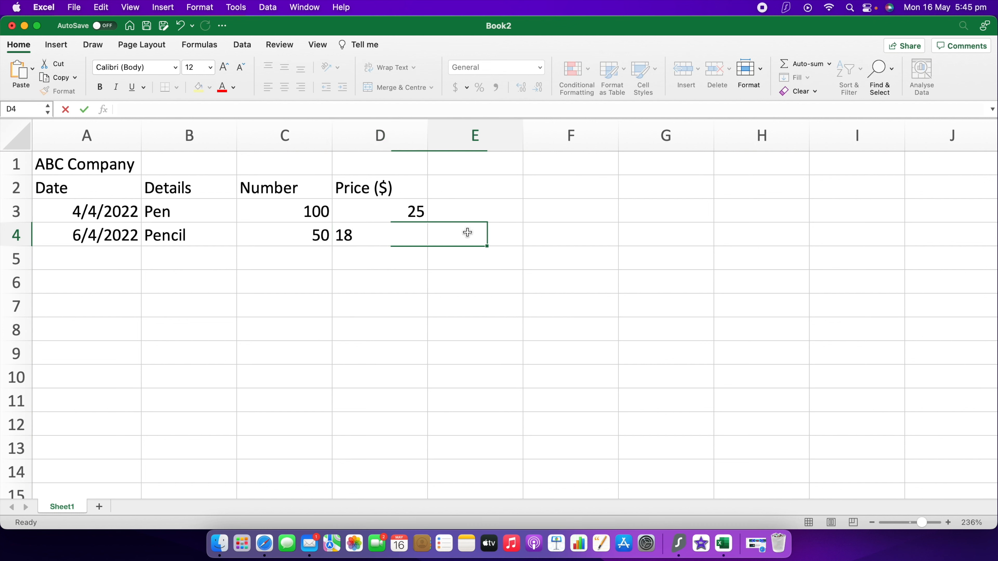
Fill row 5 with the date 10/05/2022, the item "Paper", the number 20 and the price 30.
click(83, 254)
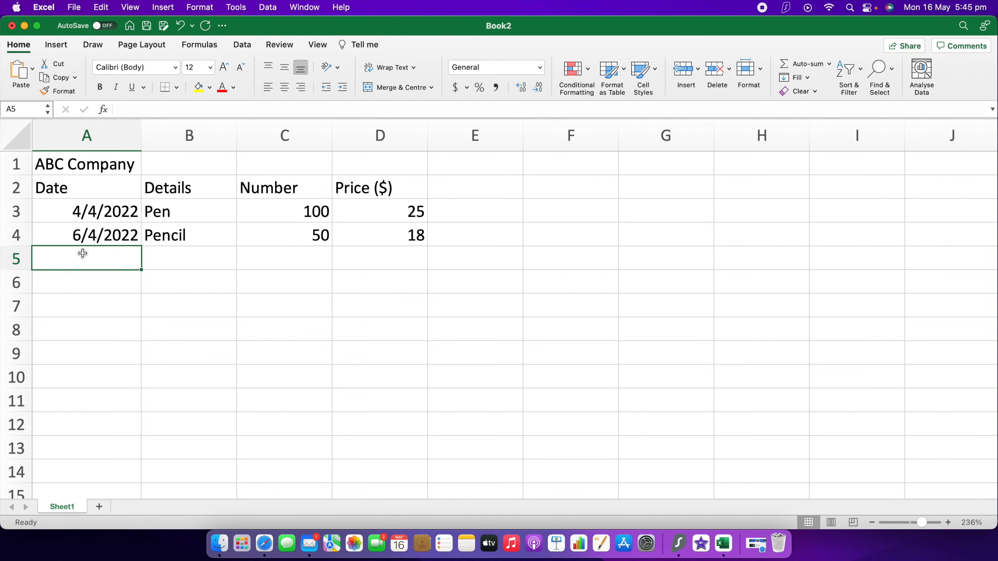
text(10/)
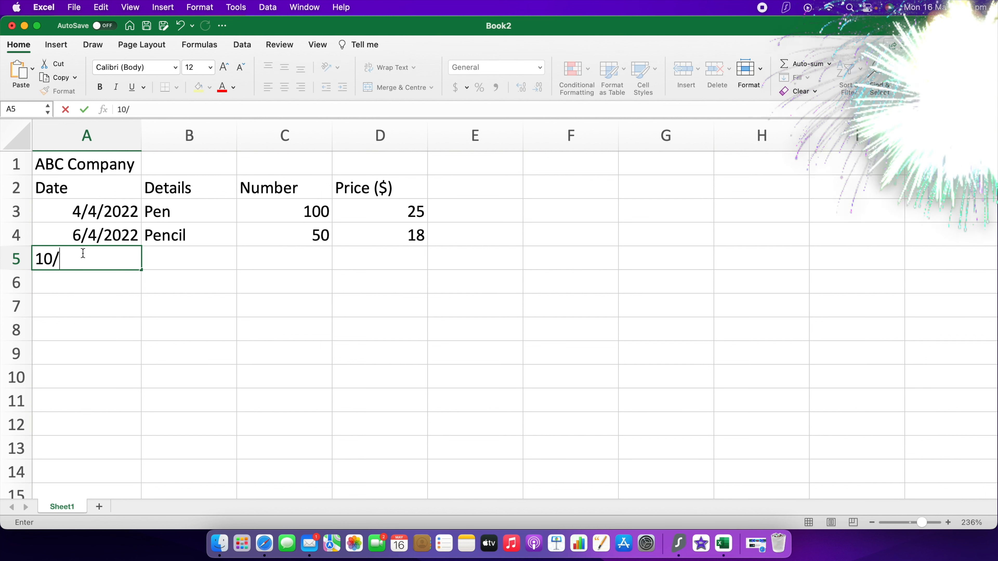
text(05/2022)
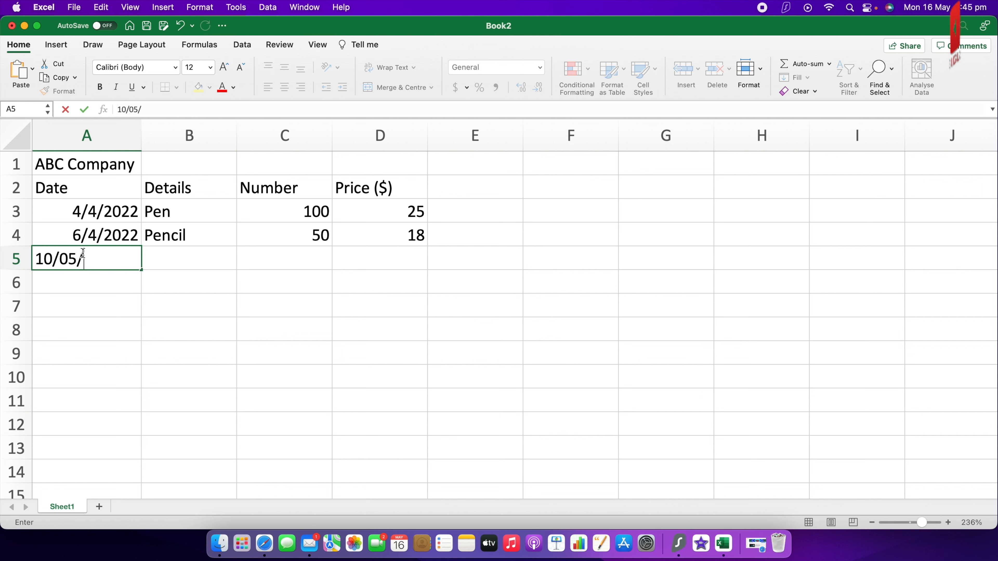
click(161, 252)
text(P)
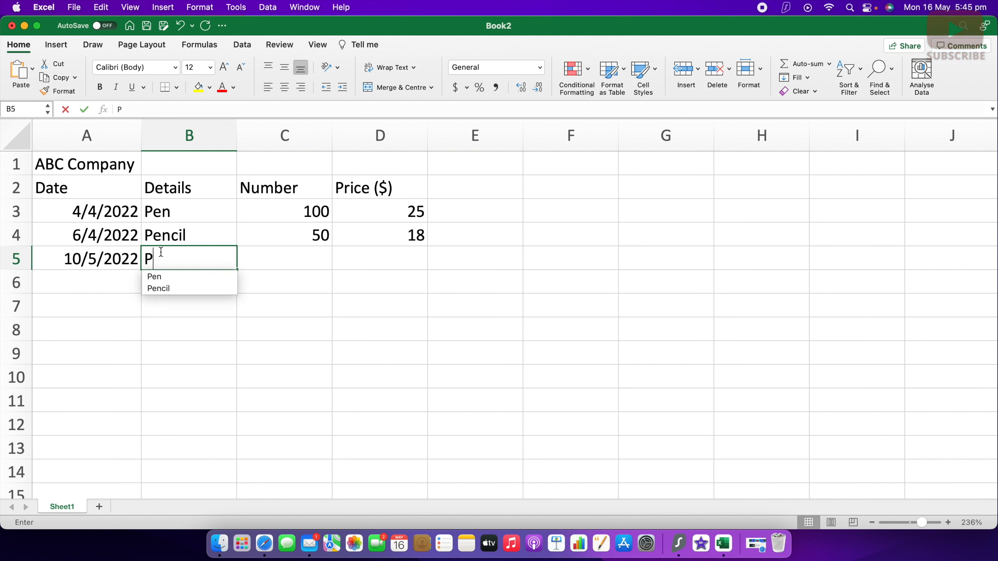
text(aper)
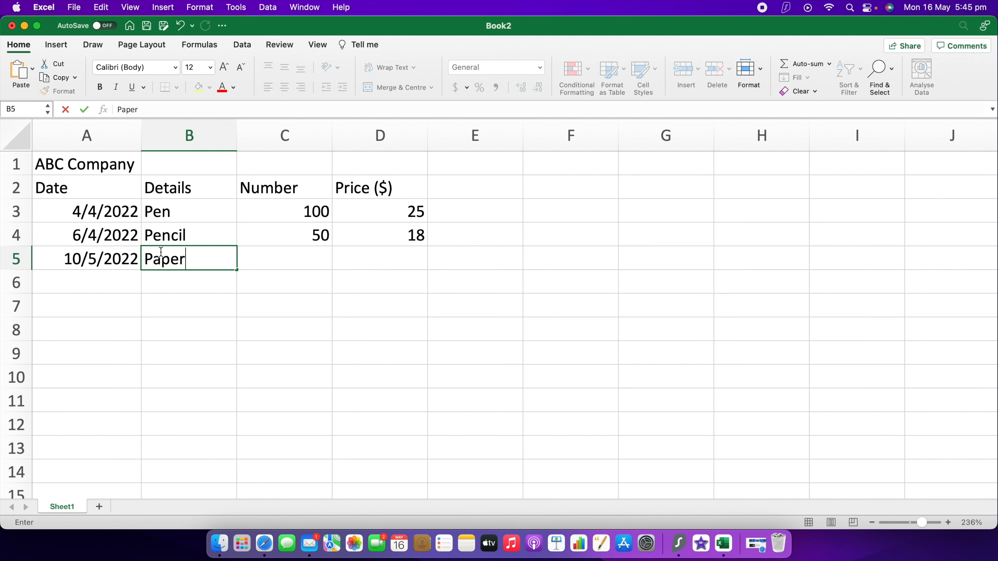
click(297, 254)
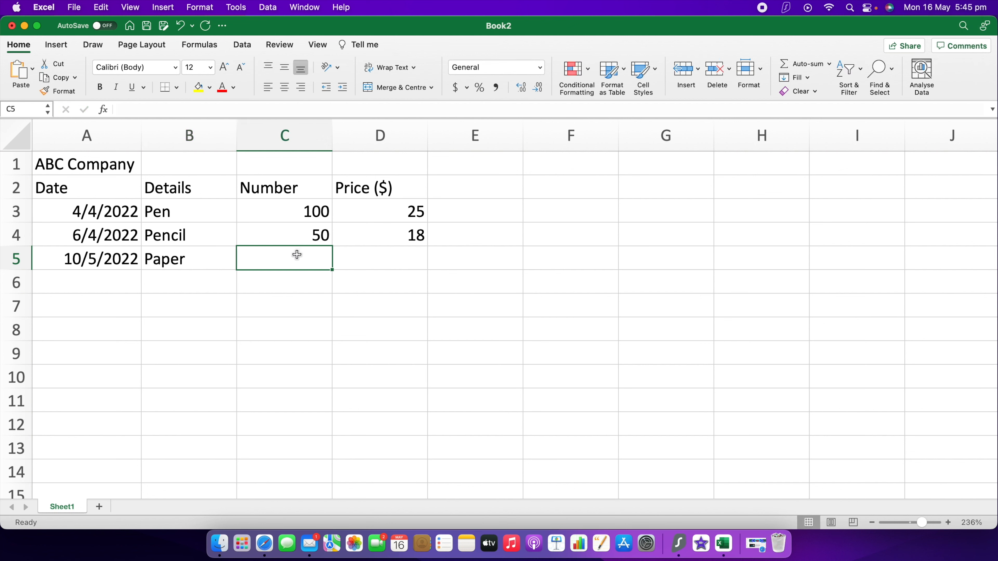
text(20)
click(369, 255)
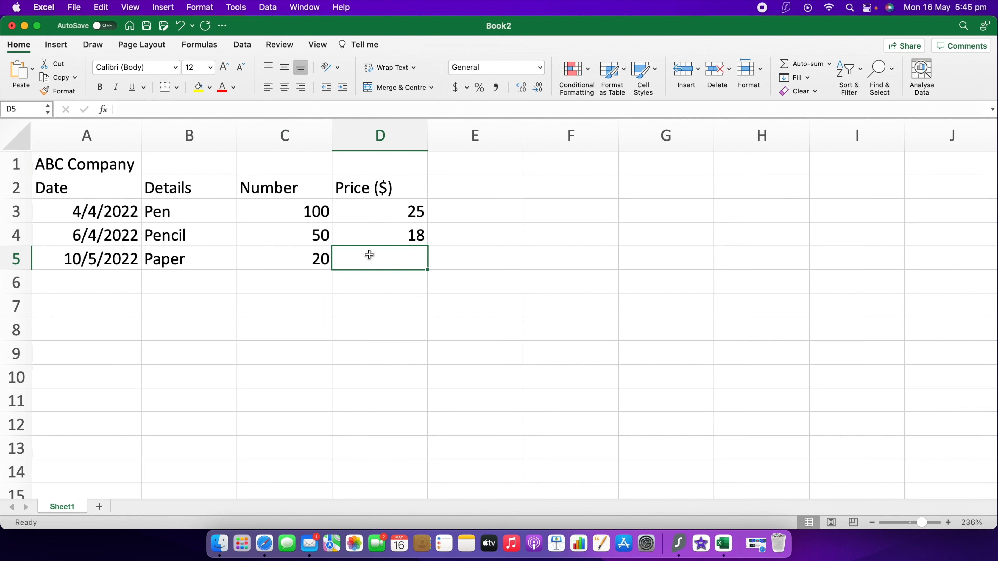
text(30)
click(467, 260)
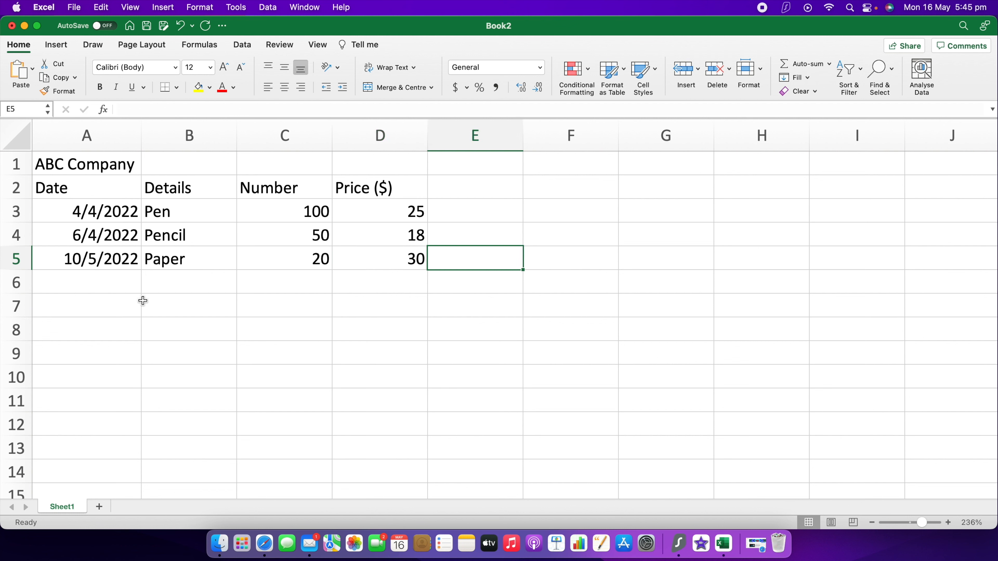
Fill row 6 with the date 16/04/2022, the item "Computer", the number 1 and the price 500.
click(111, 281)
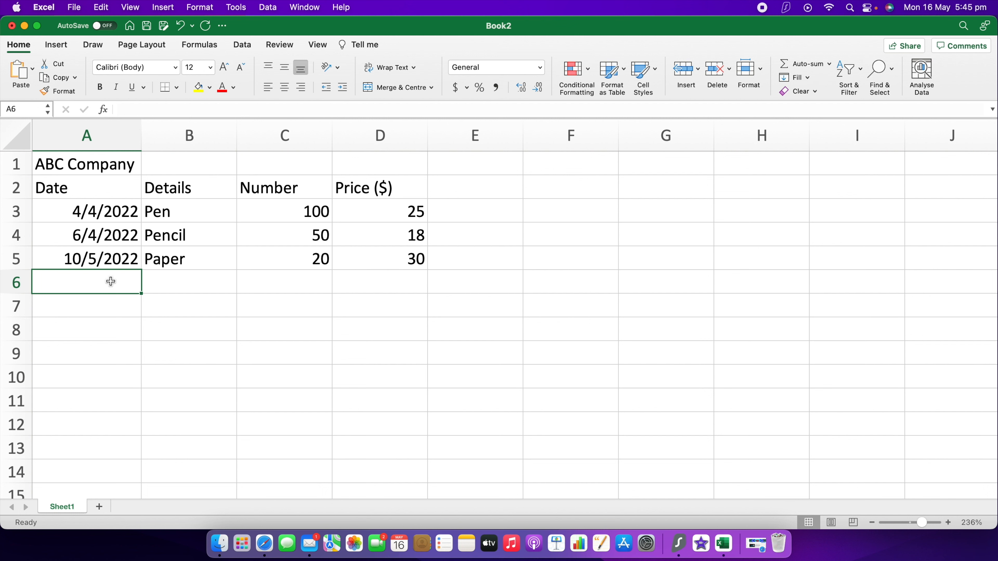
text(16/04/2022)
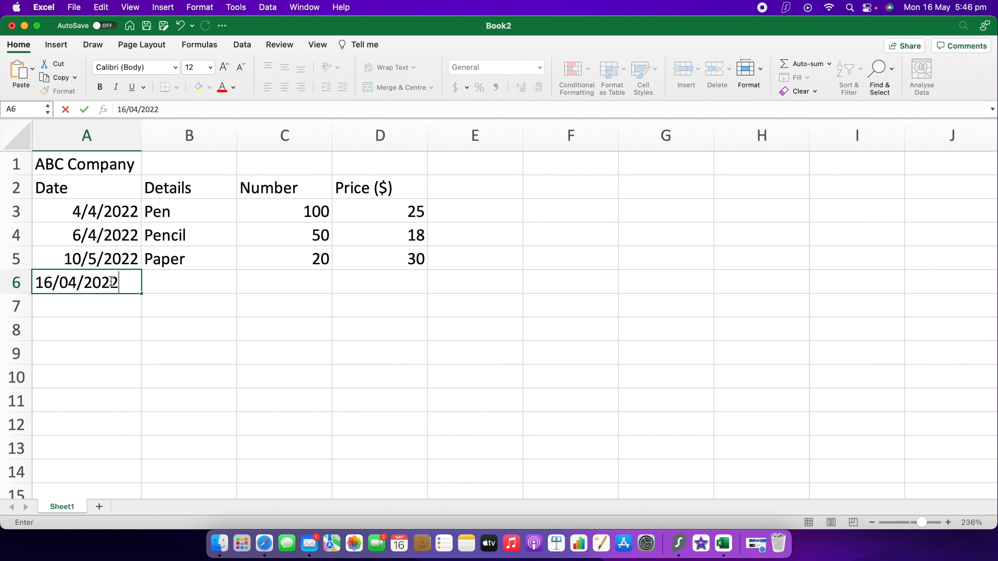
click(175, 280)
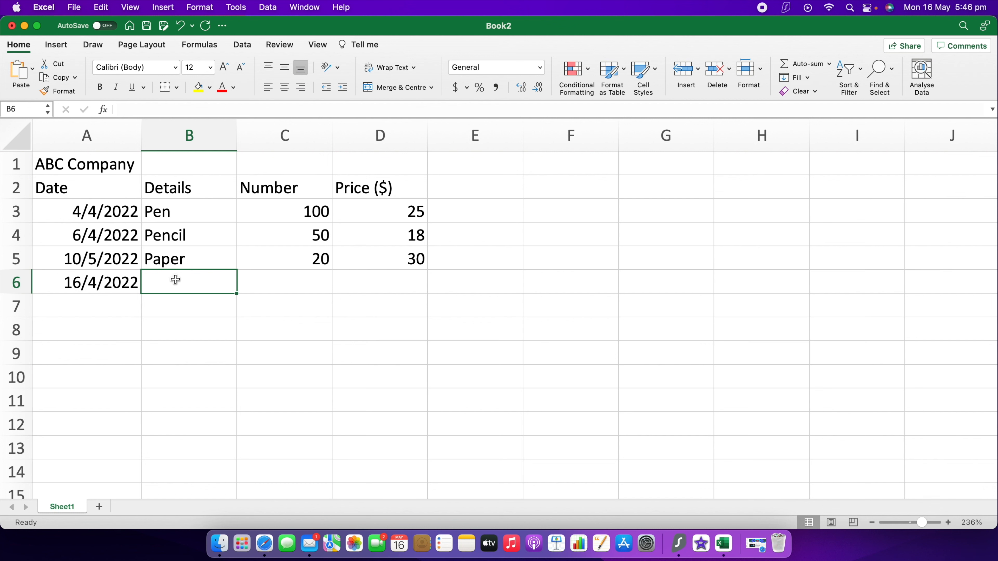
text(computer)
click(153, 282)
key(BackSpace)
text(C)
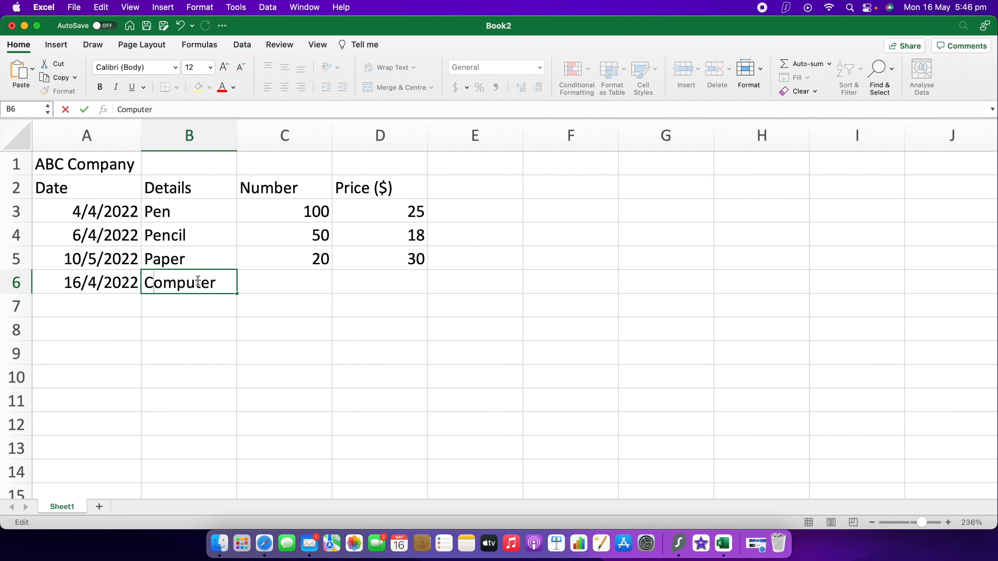
click(295, 284)
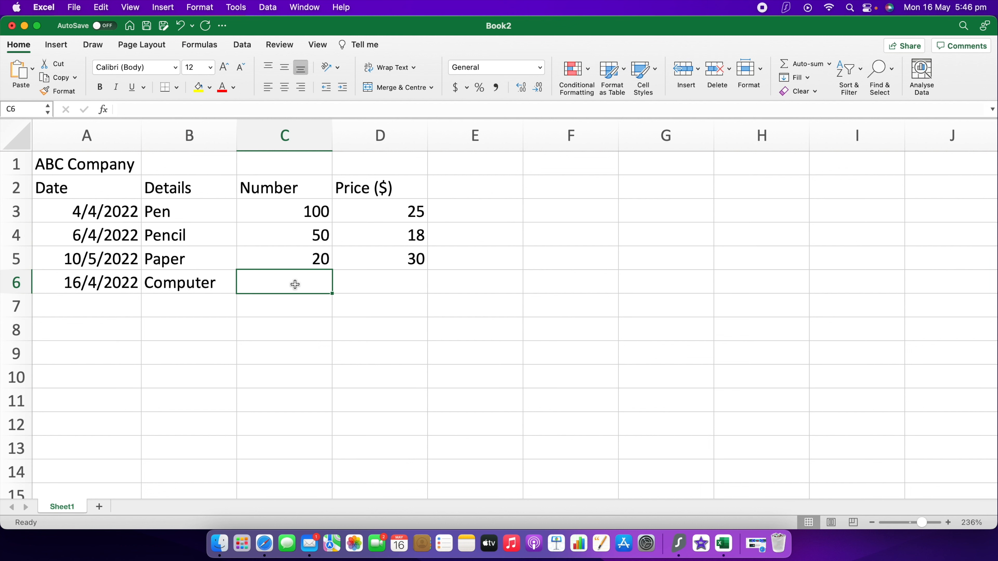
double_click(295, 284)
text(1)
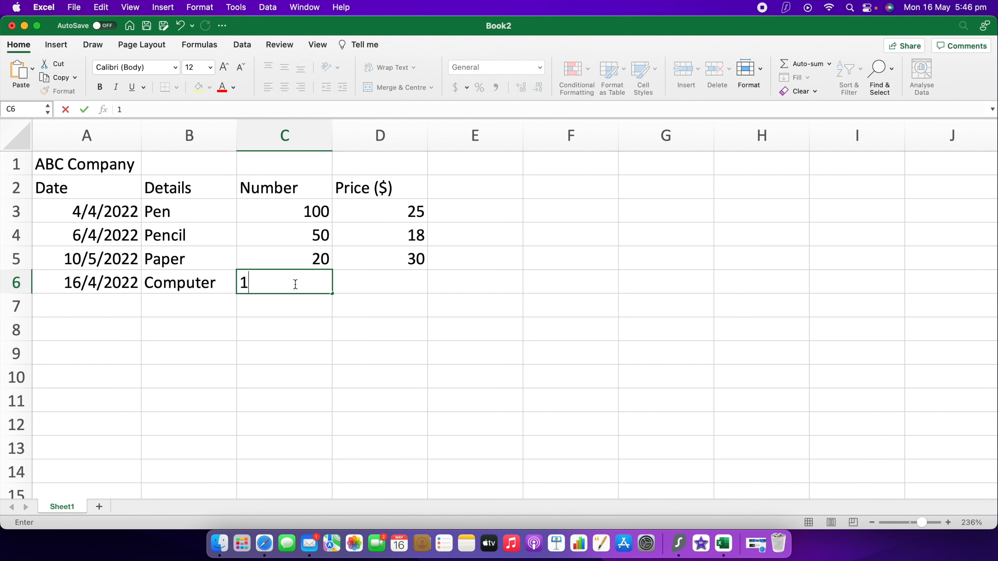
click(382, 276)
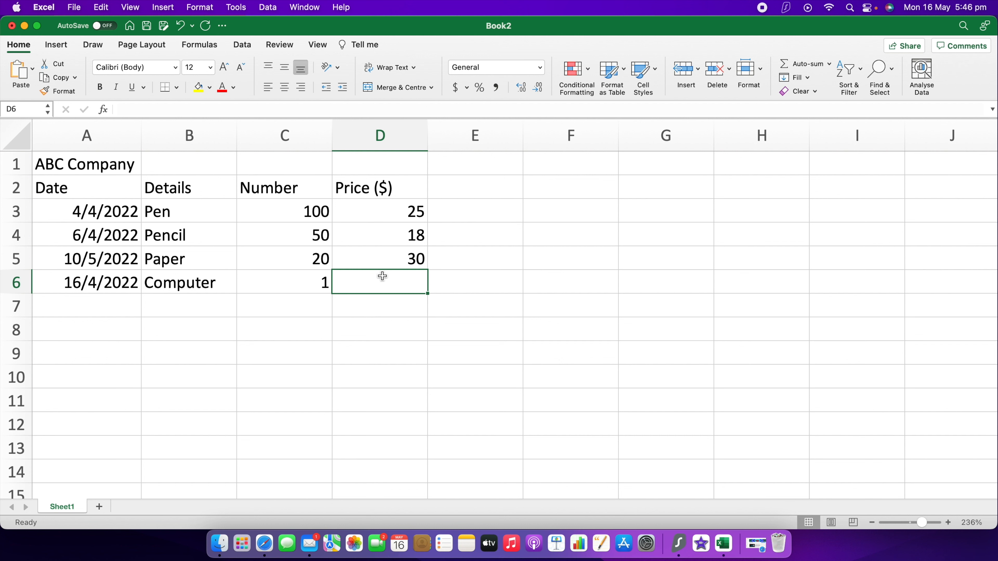
text(500)
click(481, 276)
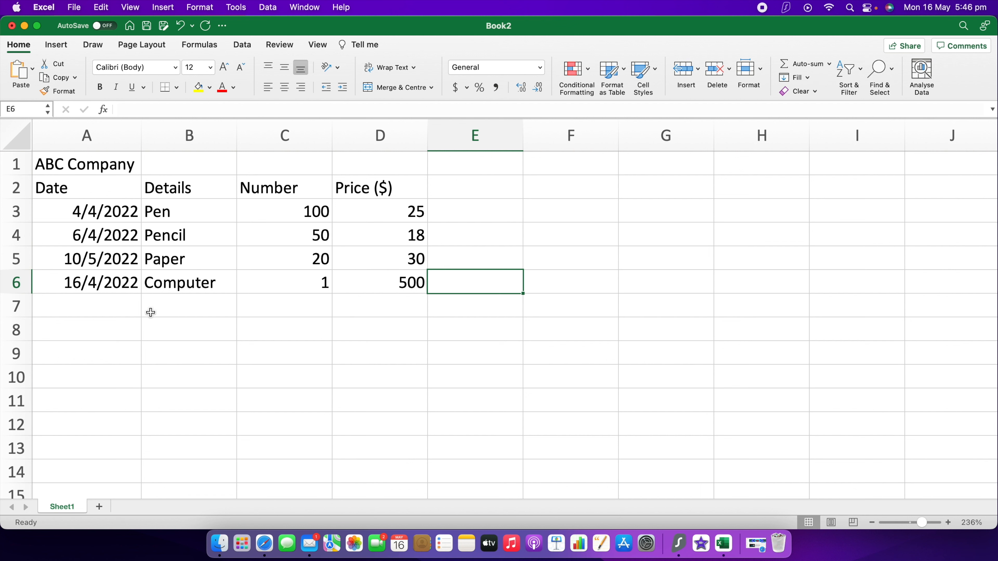
Enter the label "Total" in cell A7 beneath the last date.
click(95, 306)
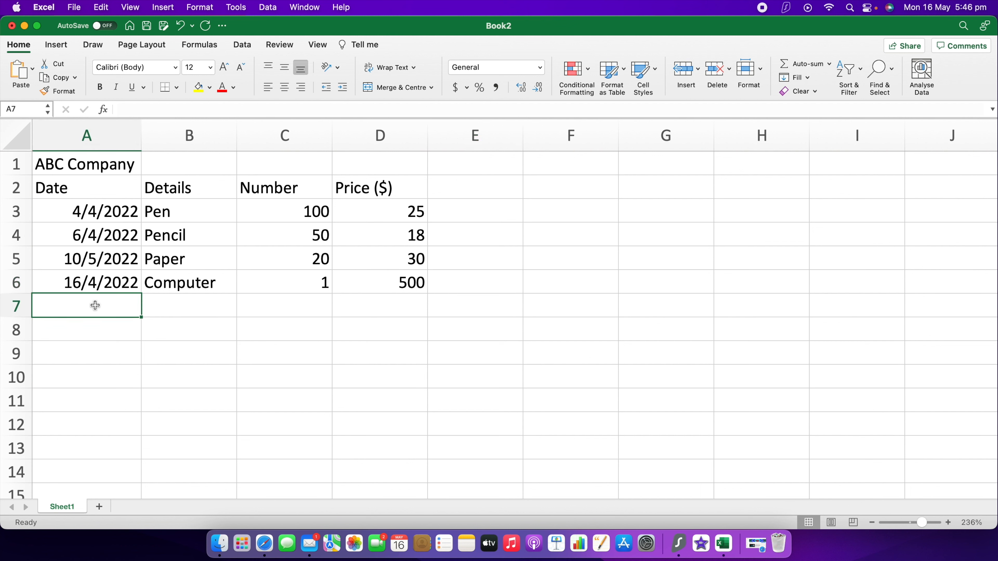
text(Total)
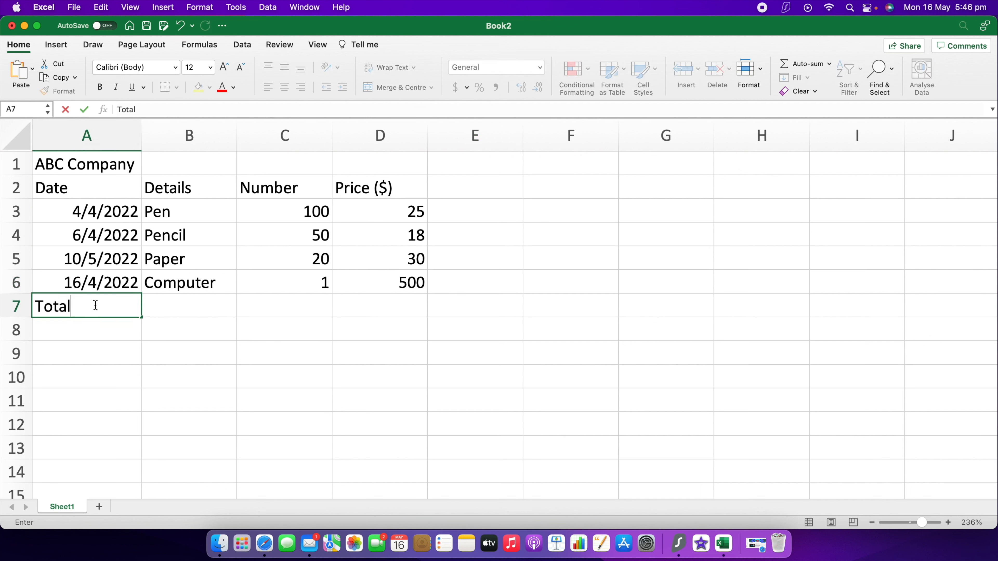
click(252, 305)
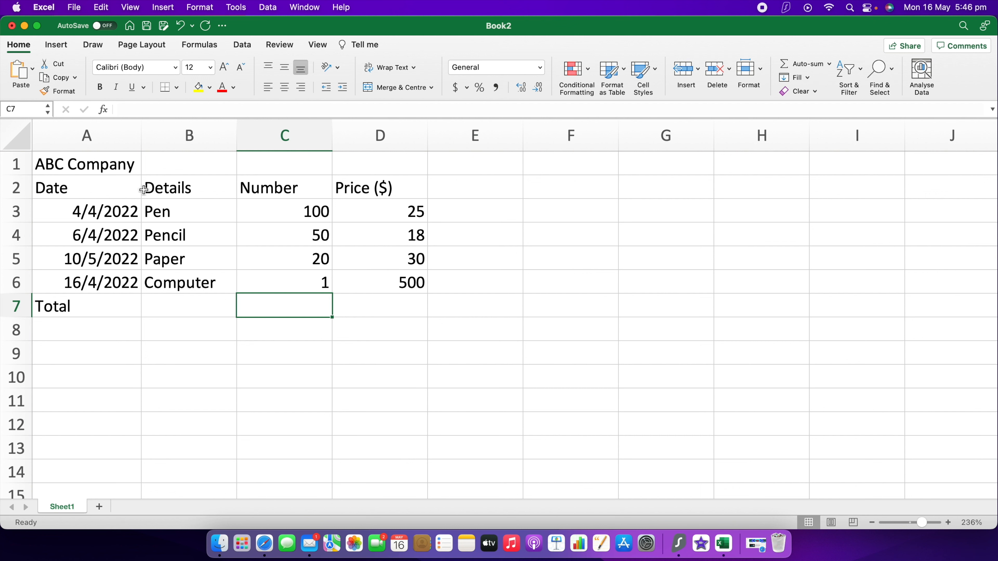
Merge and centre the "ABC Company" title across cells A1 to D1.
click(58, 163)
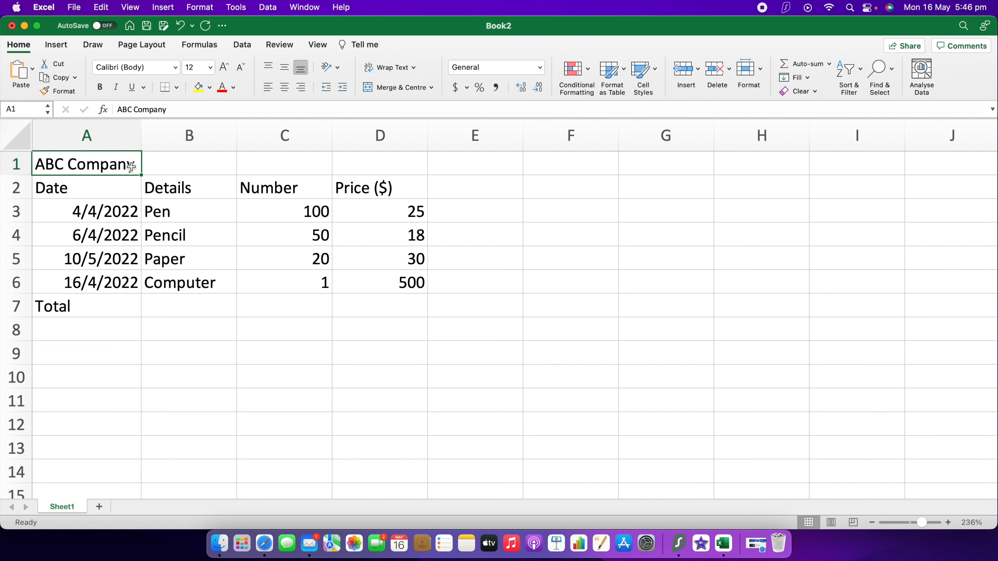
drag(127, 166, 164, 166)
drag(239, 167, 377, 167)
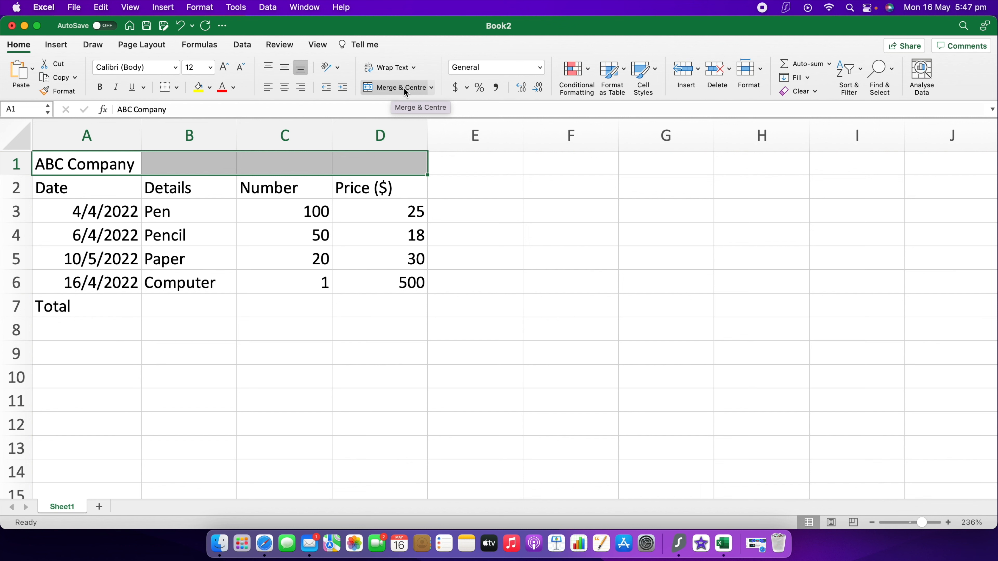
click(431, 88)
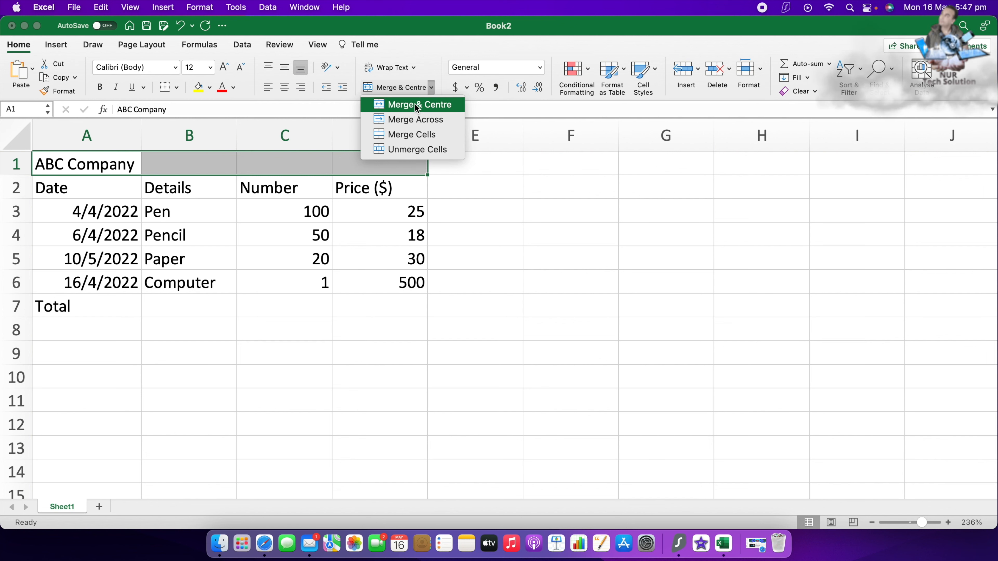
click(393, 109)
click(455, 167)
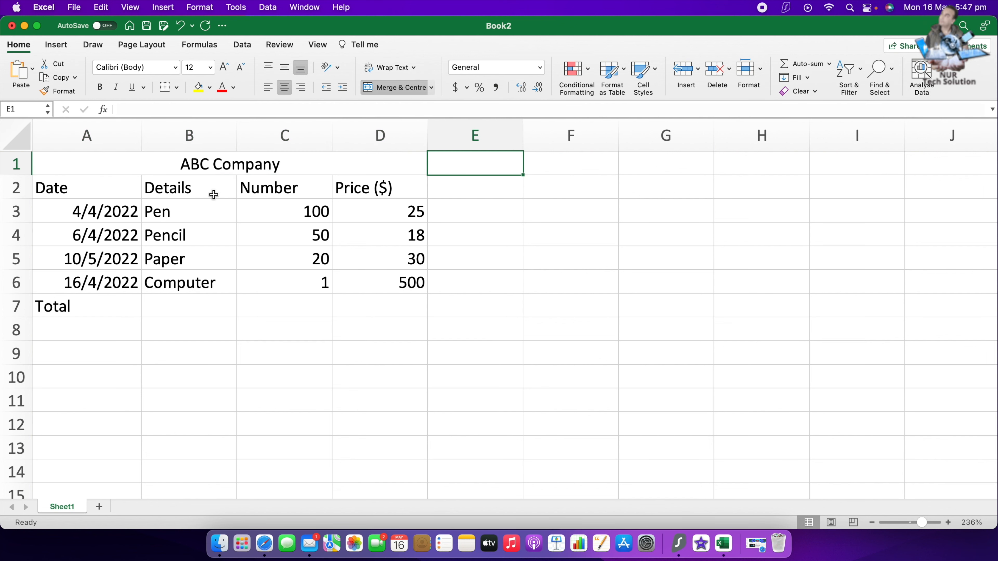
click(373, 164)
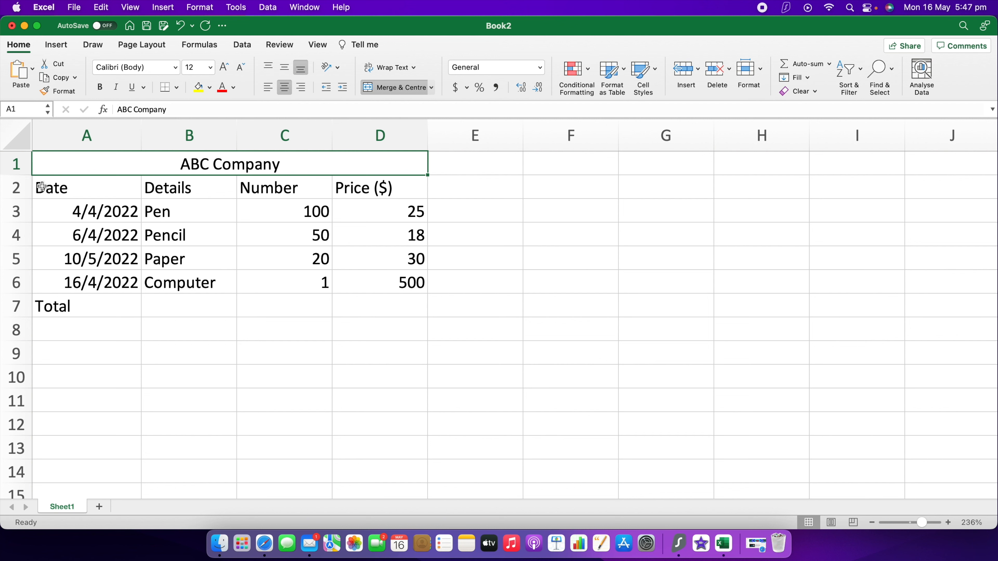
Left-align the table cells from A2 to D7, including the headings and the Total row.
drag(39, 186, 342, 302)
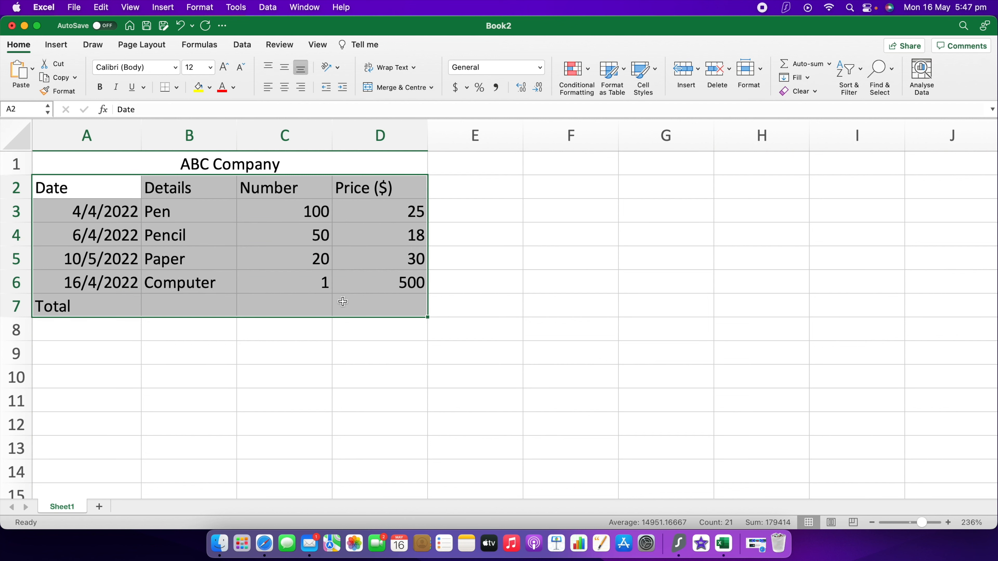
click(269, 88)
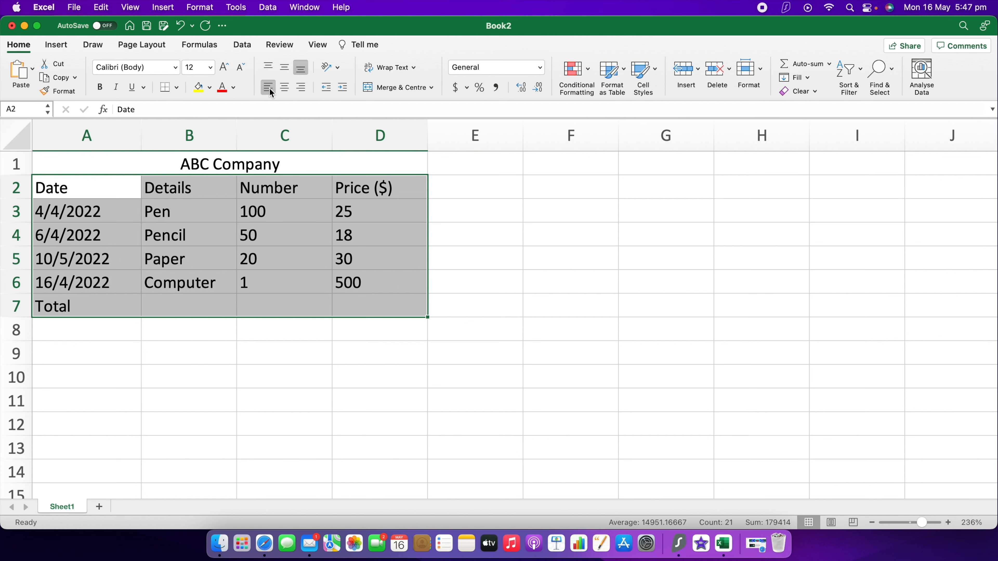
Centre-align the table cells from A2 to D7, trying right alignment before settling on centre.
click(285, 88)
click(301, 87)
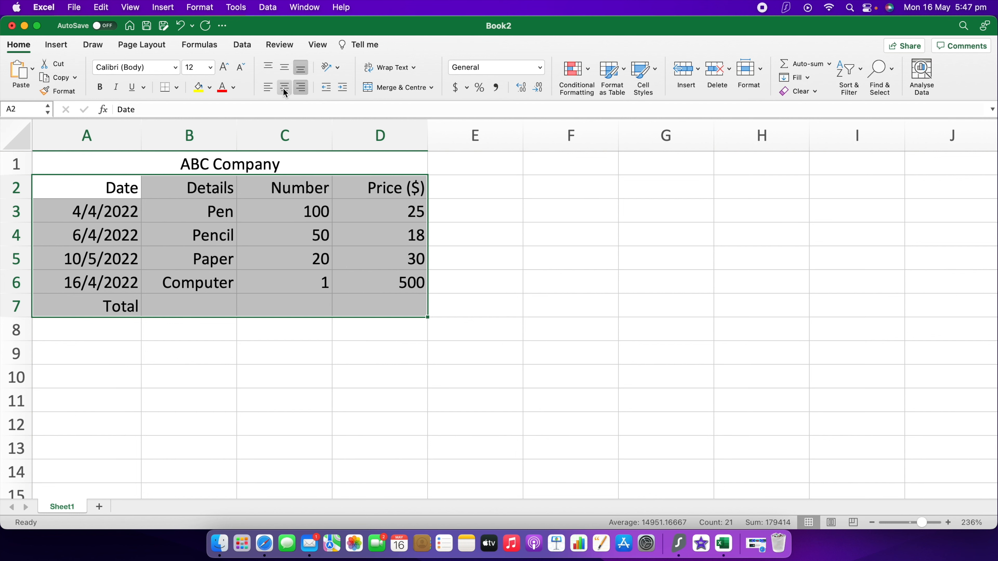
click(285, 87)
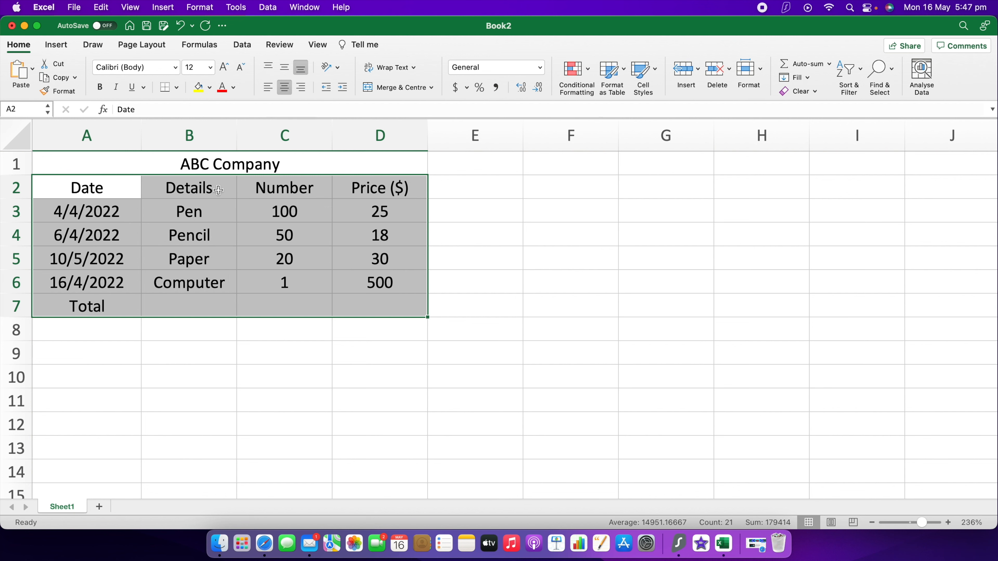
click(461, 226)
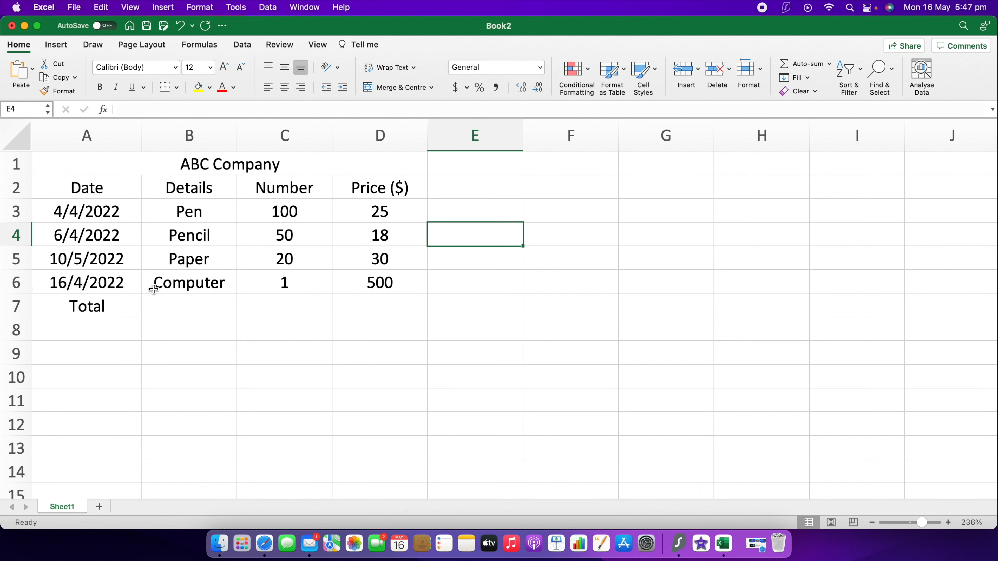
Merge and centre the "Total" label across cells A7 to C7.
drag(98, 307, 315, 312)
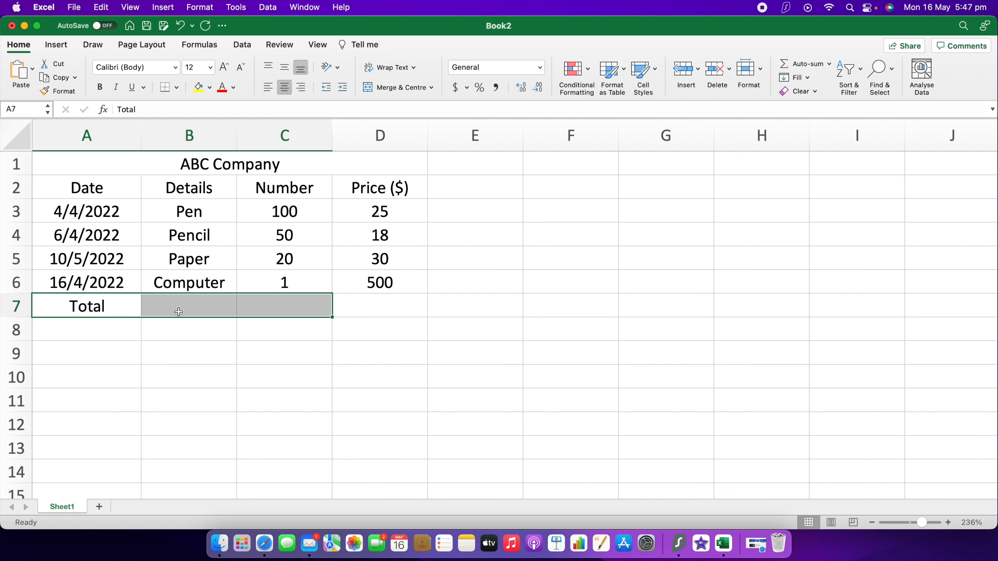
click(405, 92)
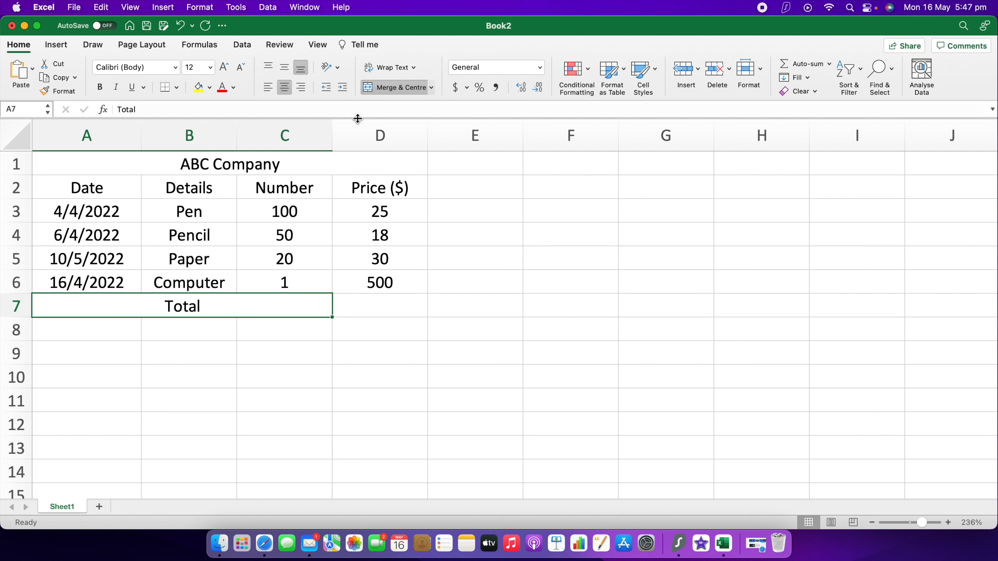
click(397, 319)
Fill the merged "ABC Company" title cell with the standard red colour.
click(185, 164)
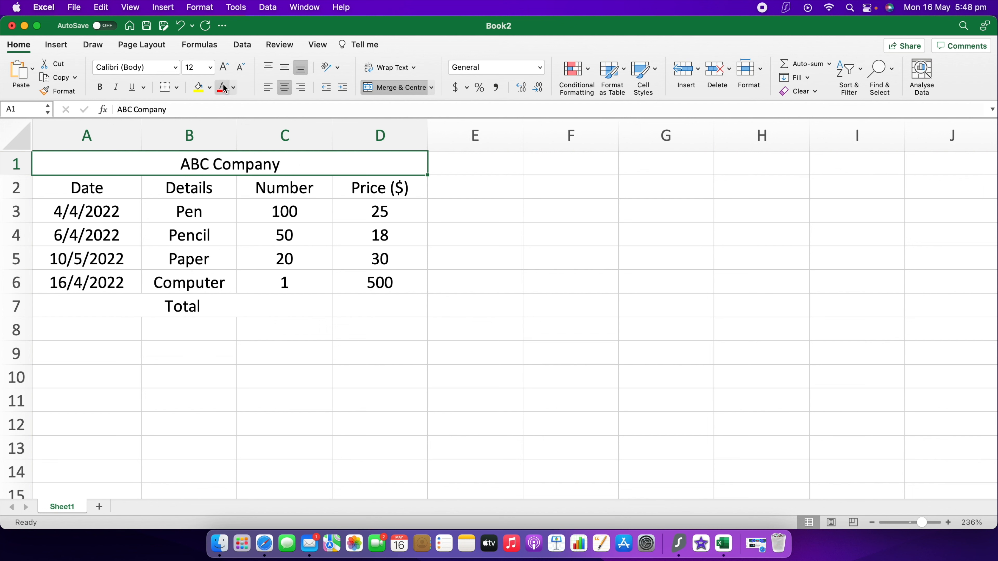
click(211, 91)
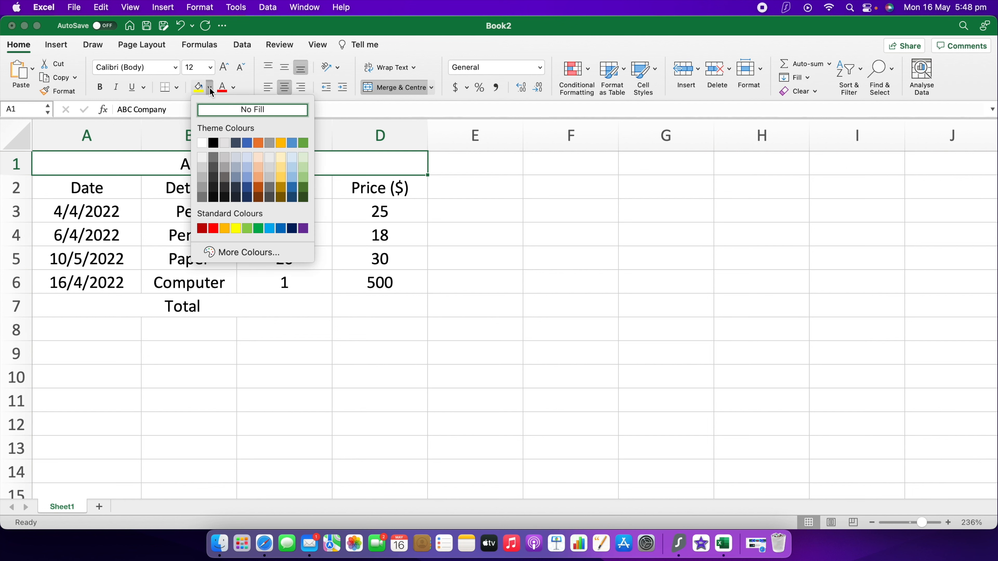
click(214, 229)
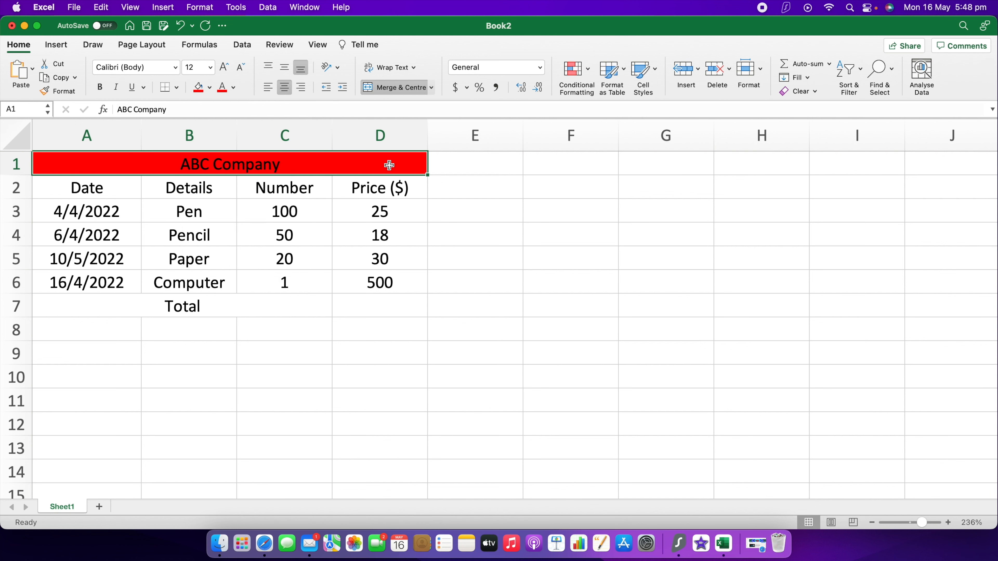
click(411, 189)
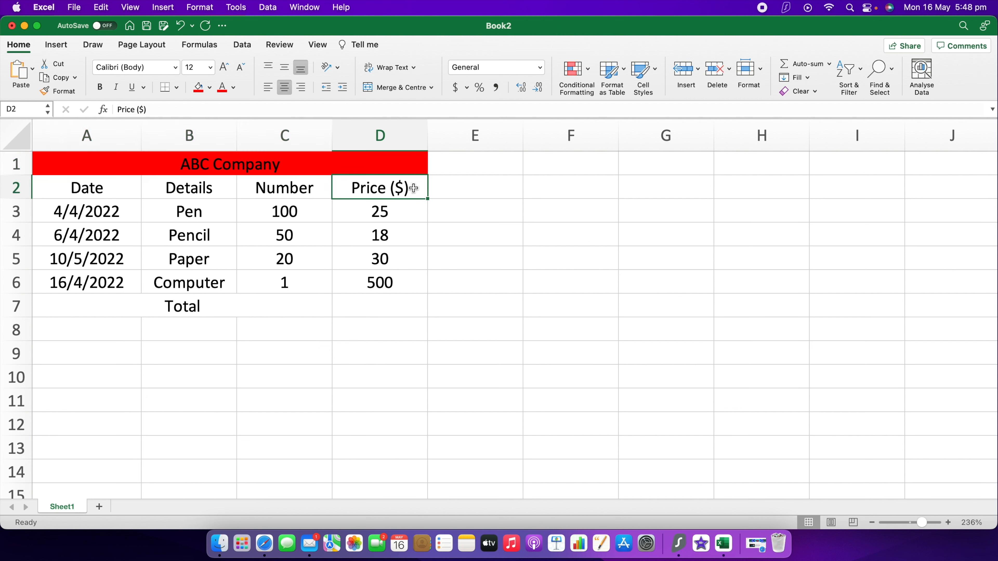
Make the "ABC Company" title bold, trying italic and underline on it and removing both.
click(286, 165)
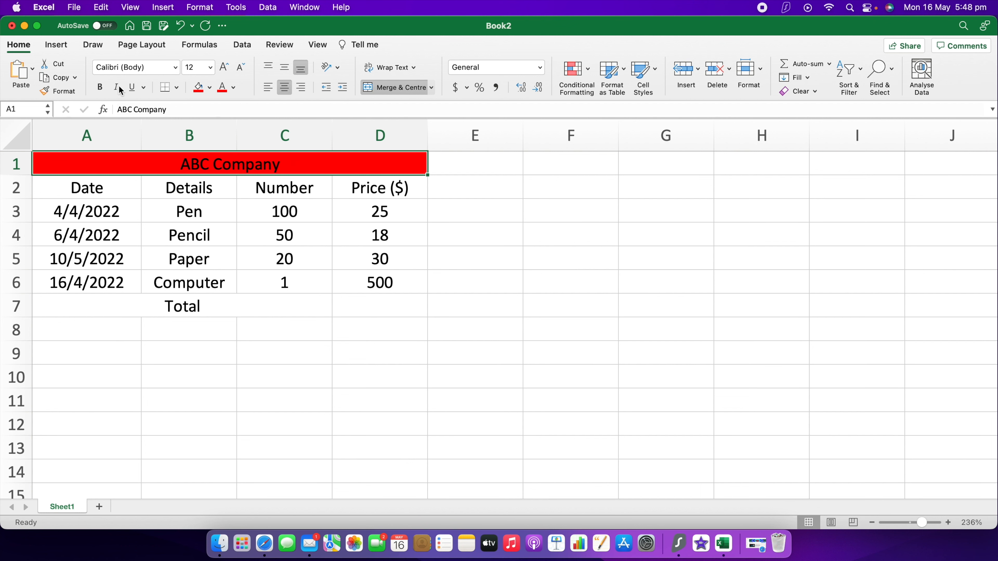
click(102, 89)
click(116, 88)
click(134, 89)
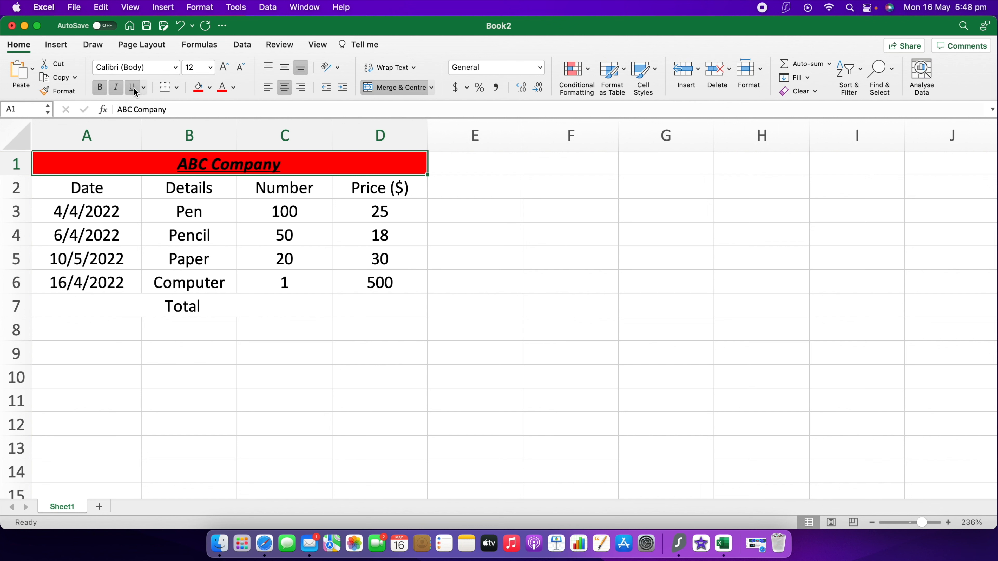
click(134, 89)
click(116, 88)
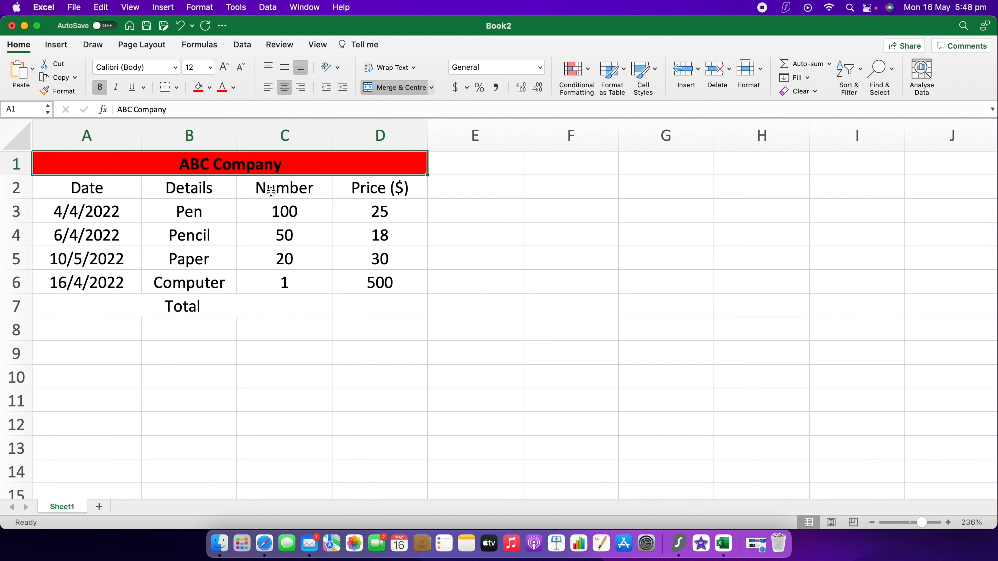
Italicise the headings in cells A2 to D2 and colour their text, trying yellow and settling on green.
click(81, 189)
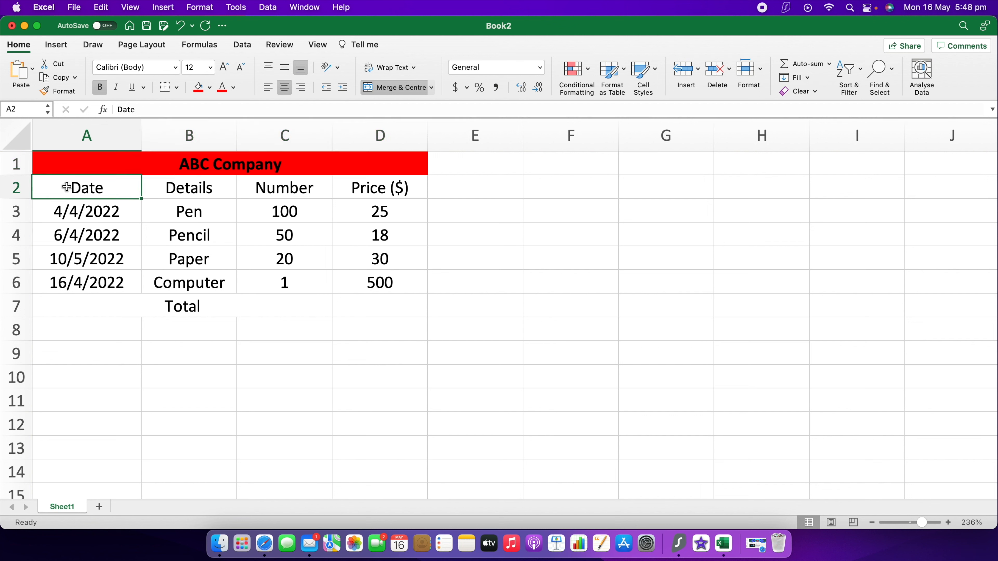
drag(93, 188, 373, 195)
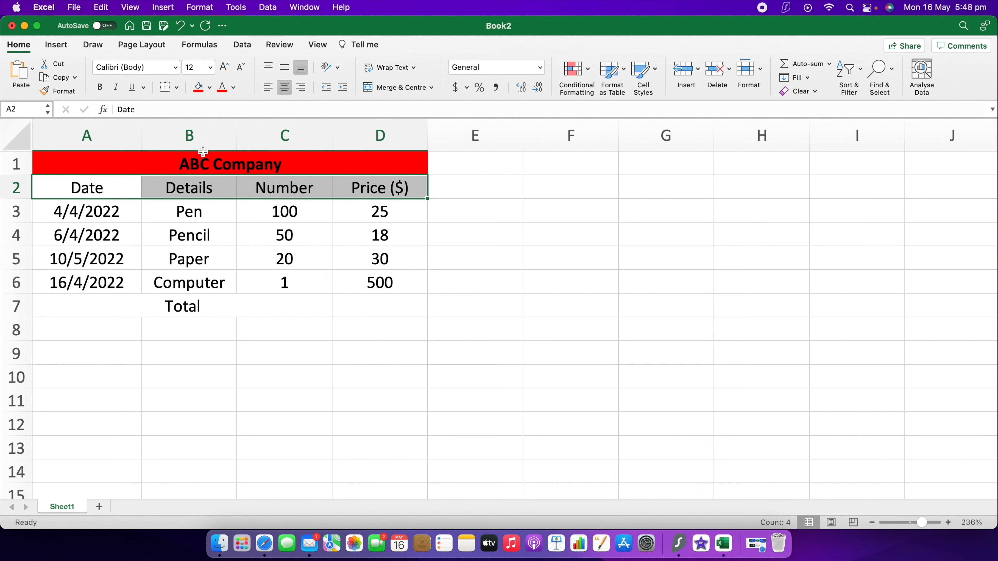
click(117, 89)
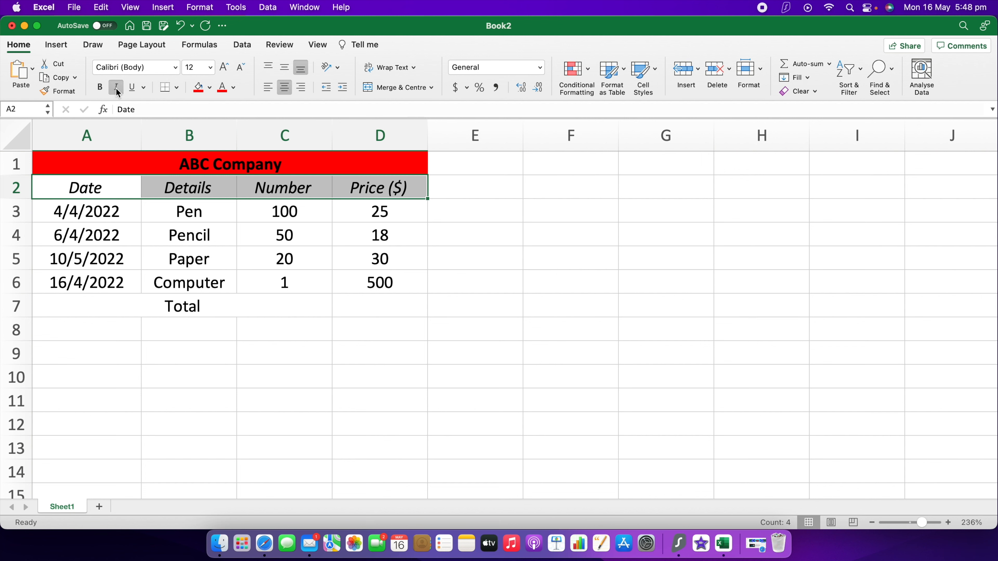
click(234, 87)
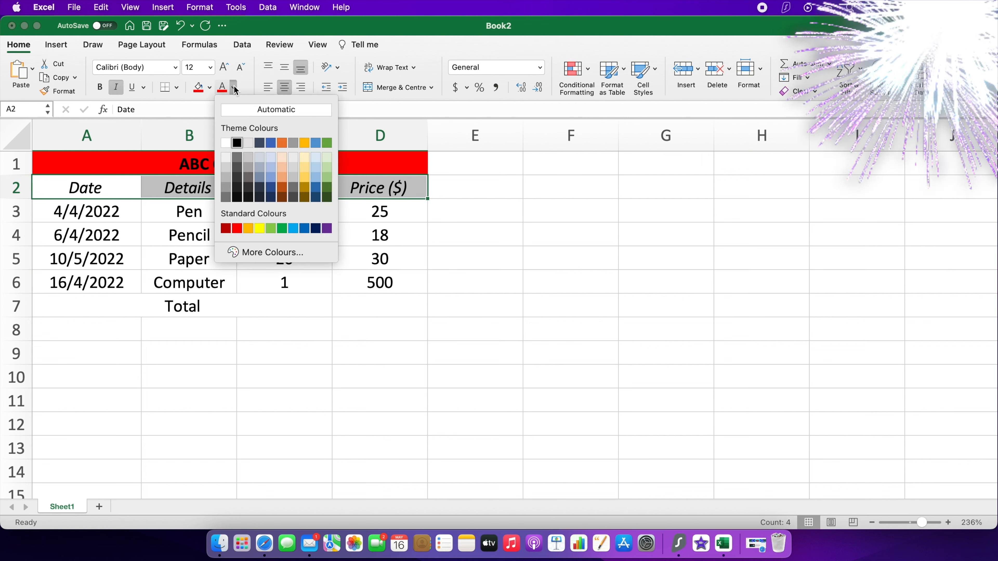
click(260, 228)
click(234, 87)
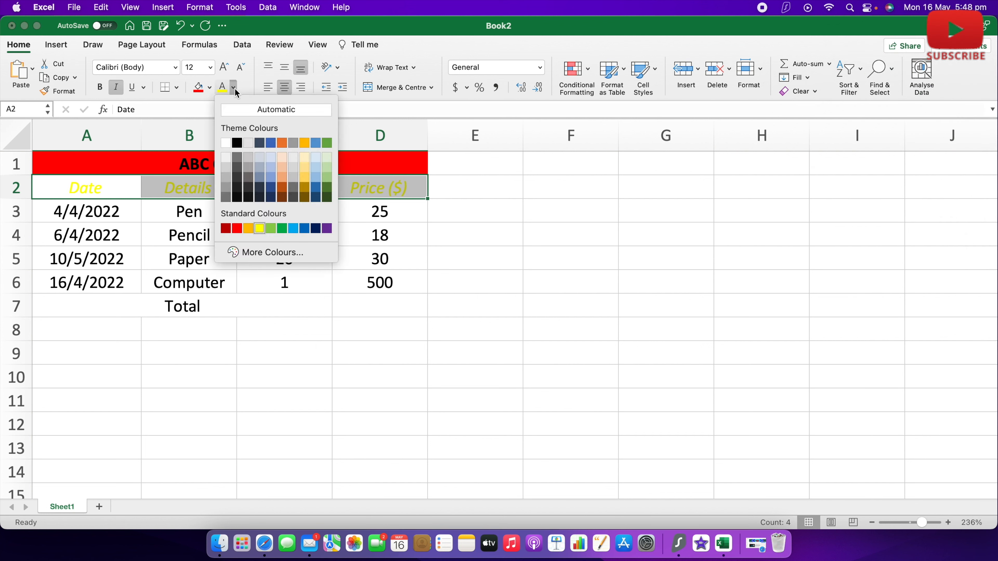
click(284, 231)
click(515, 232)
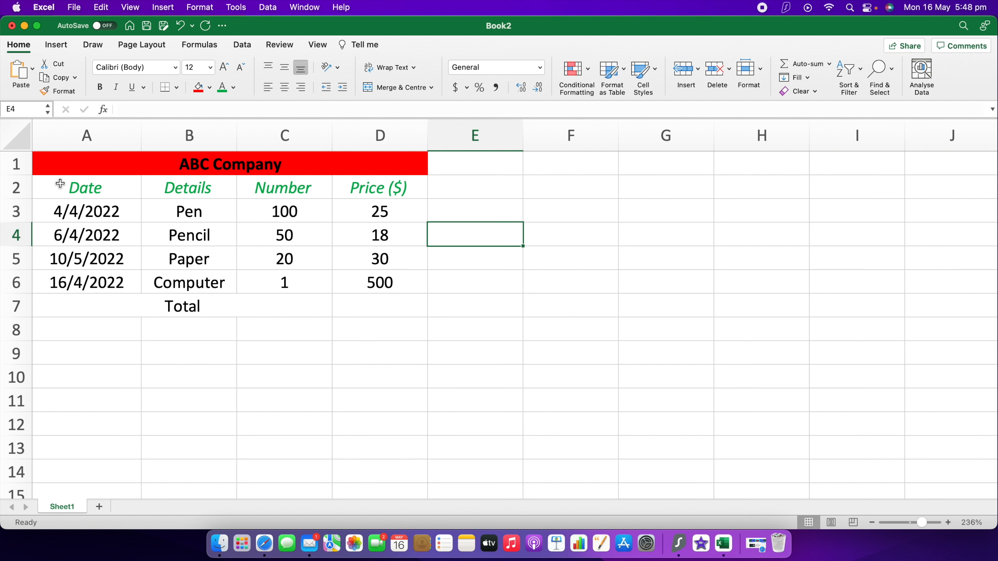
Apply all borders to the headings and item rows in cells A2 to D6.
drag(60, 184, 374, 278)
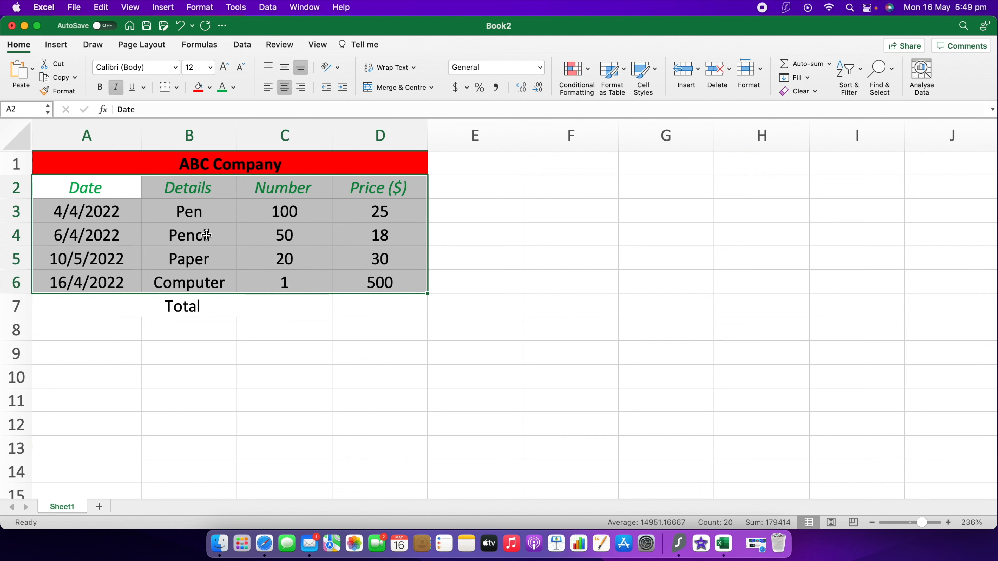
click(176, 88)
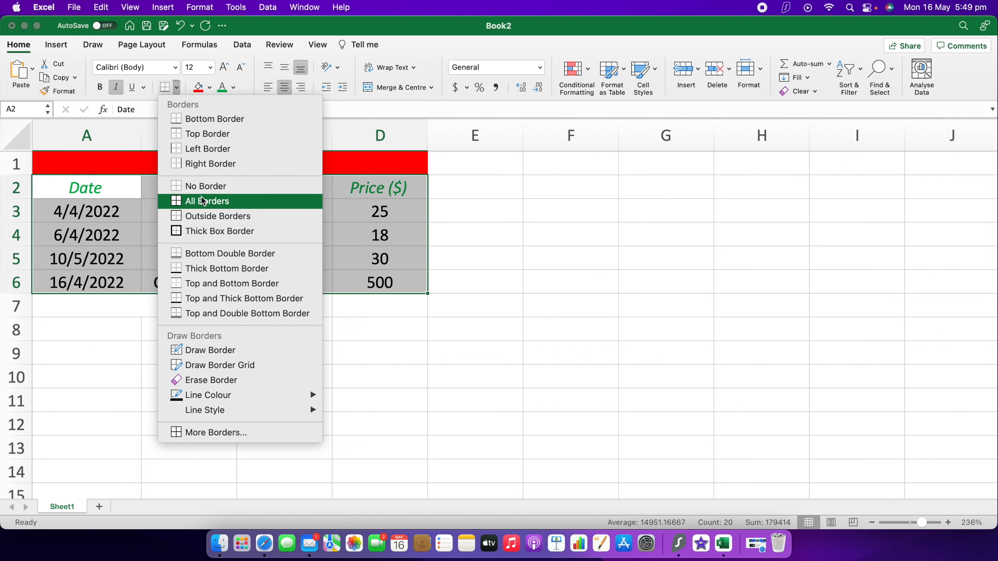
click(212, 201)
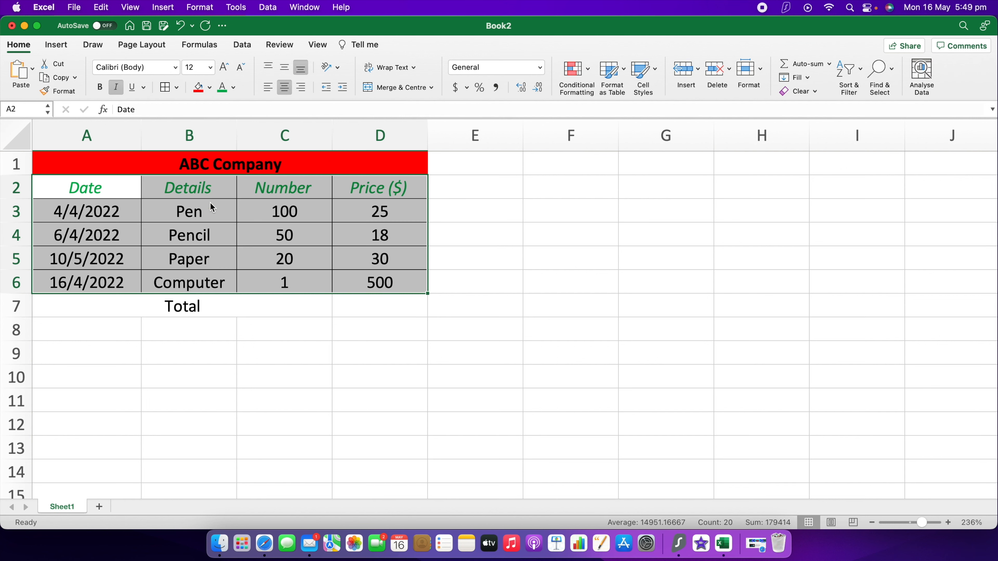
click(493, 231)
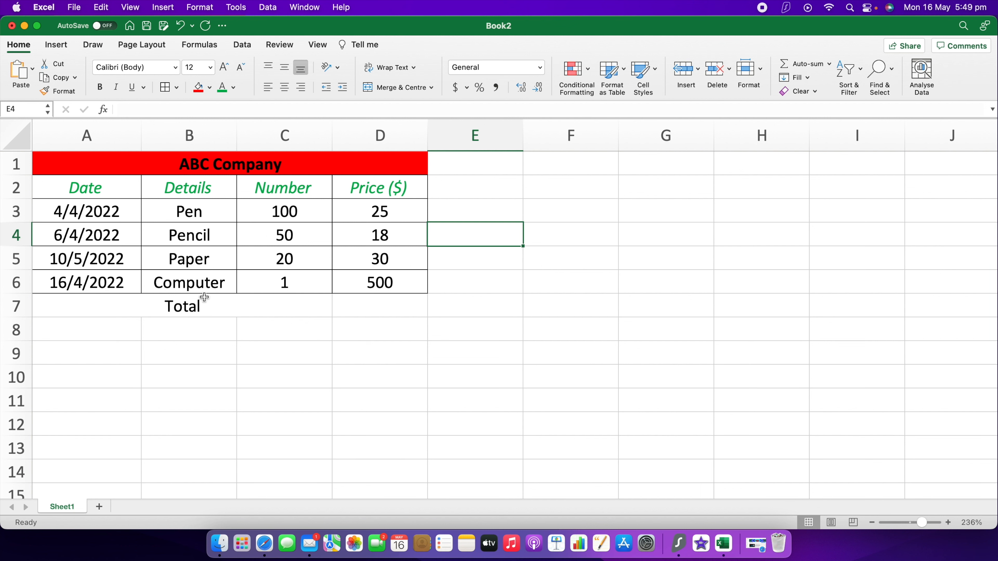
Apply all borders to the Total row from A7 to D7.
drag(127, 303, 325, 314)
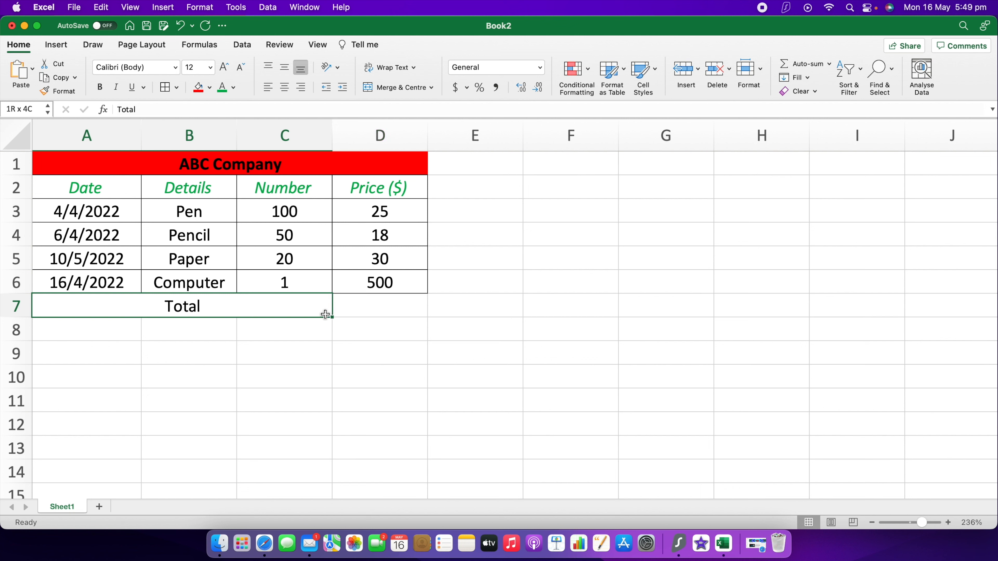
drag(325, 314, 370, 304)
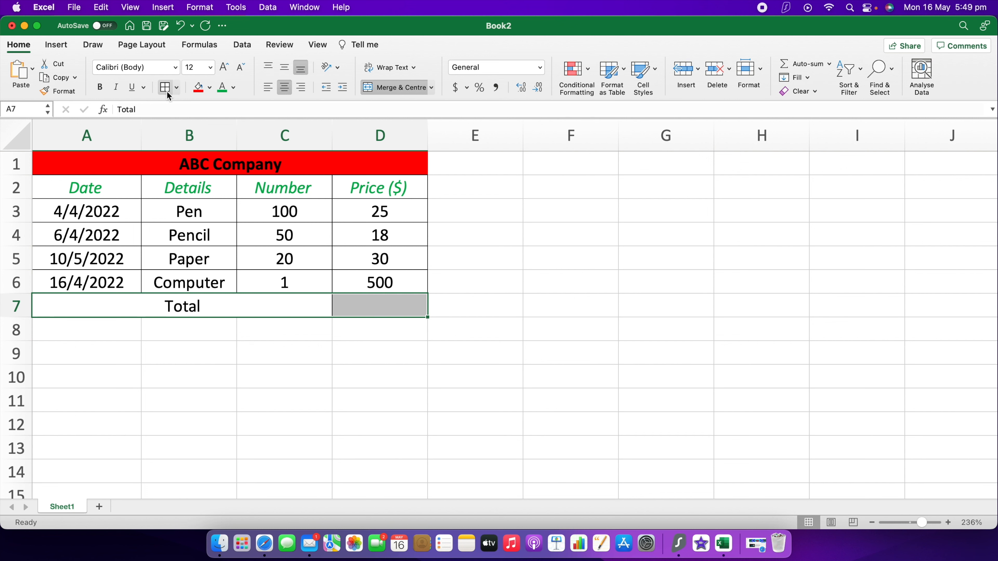
click(502, 310)
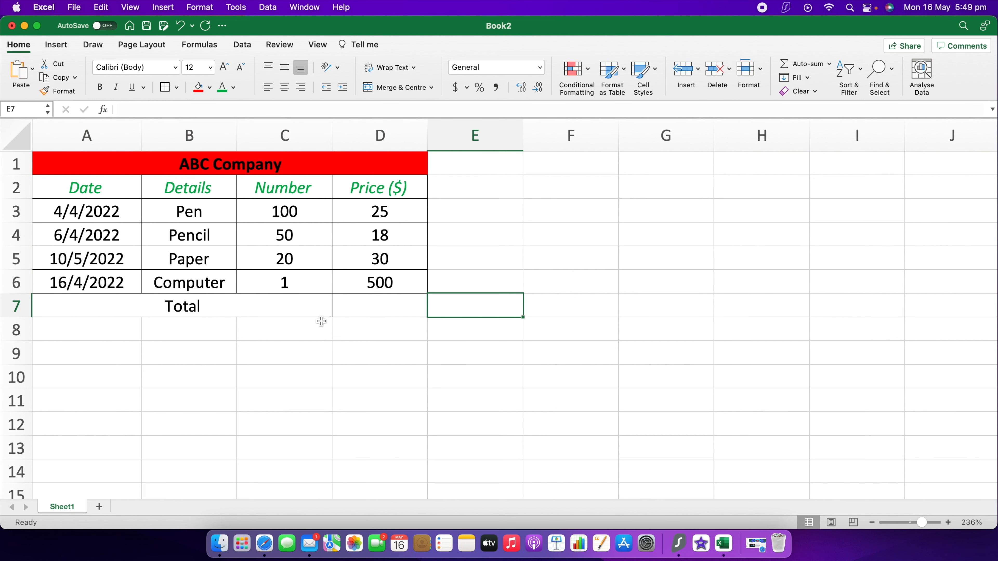
click(480, 219)
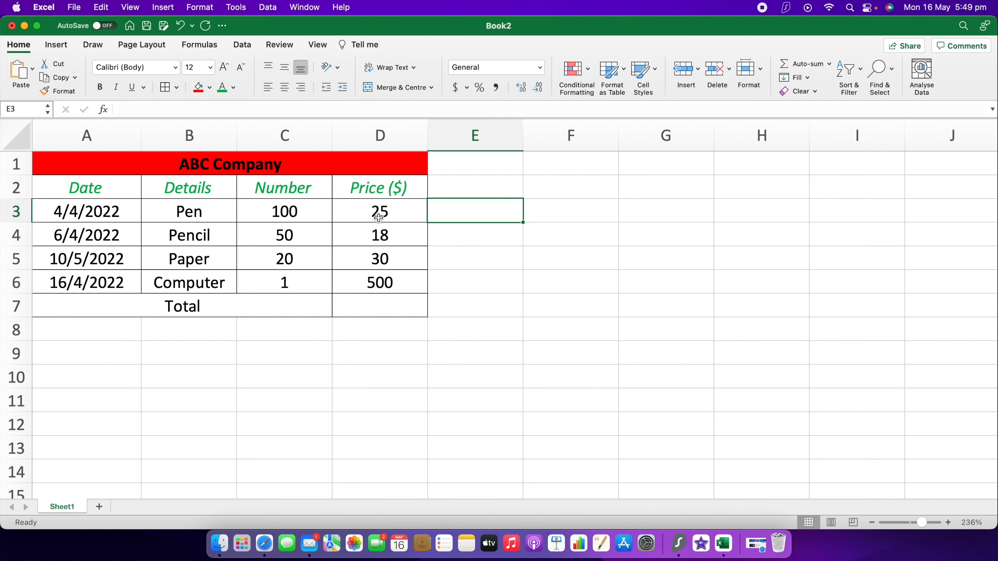
Sum the prices in cells D3 to D6 into the Total row with AutoSum.
click(360, 207)
drag(366, 208, 381, 280)
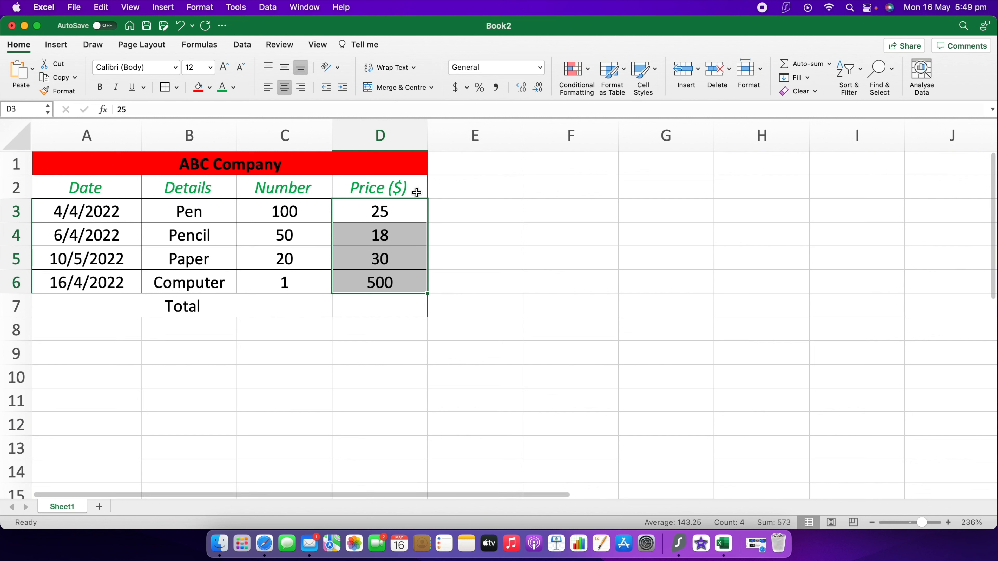
click(819, 66)
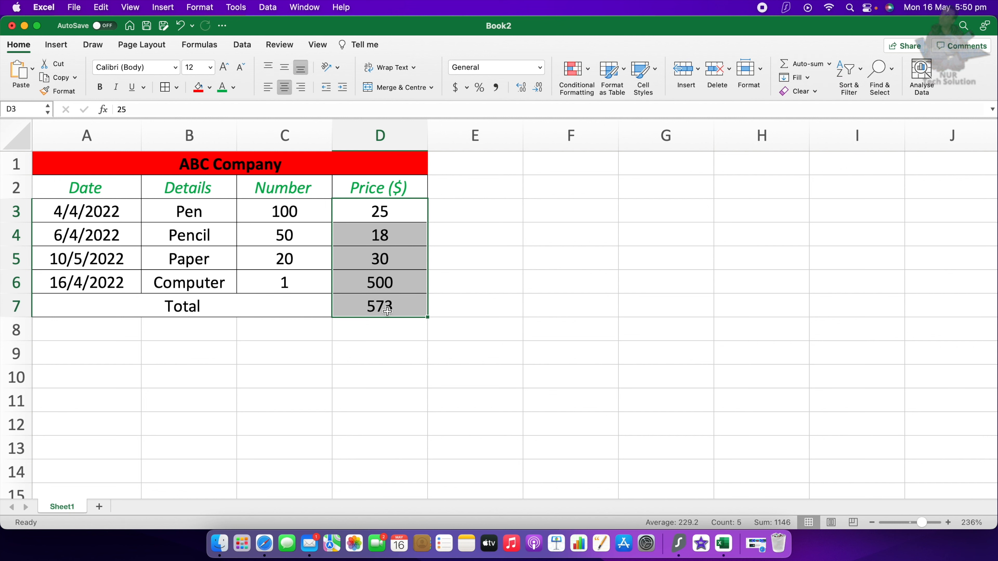
click(474, 282)
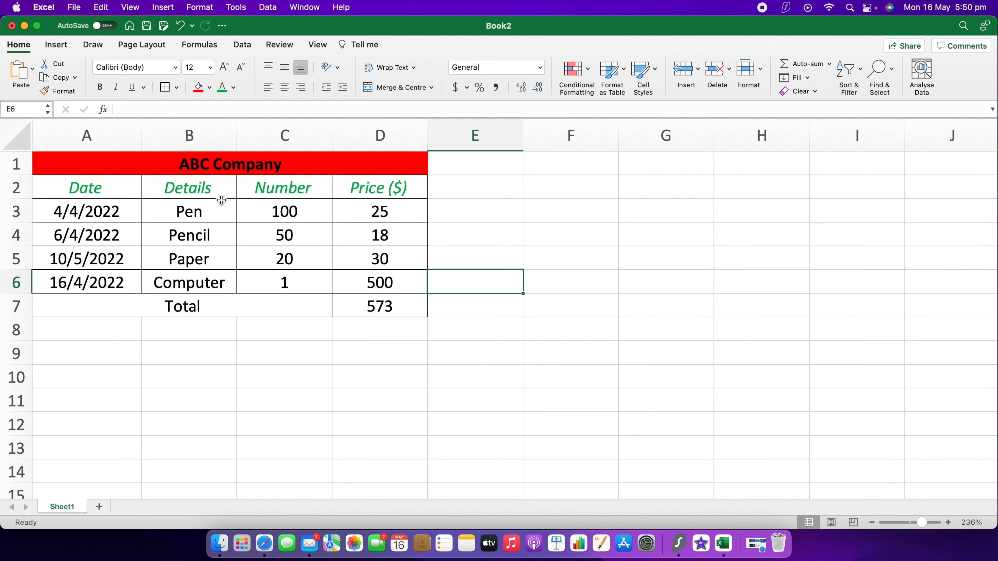
click(55, 44)
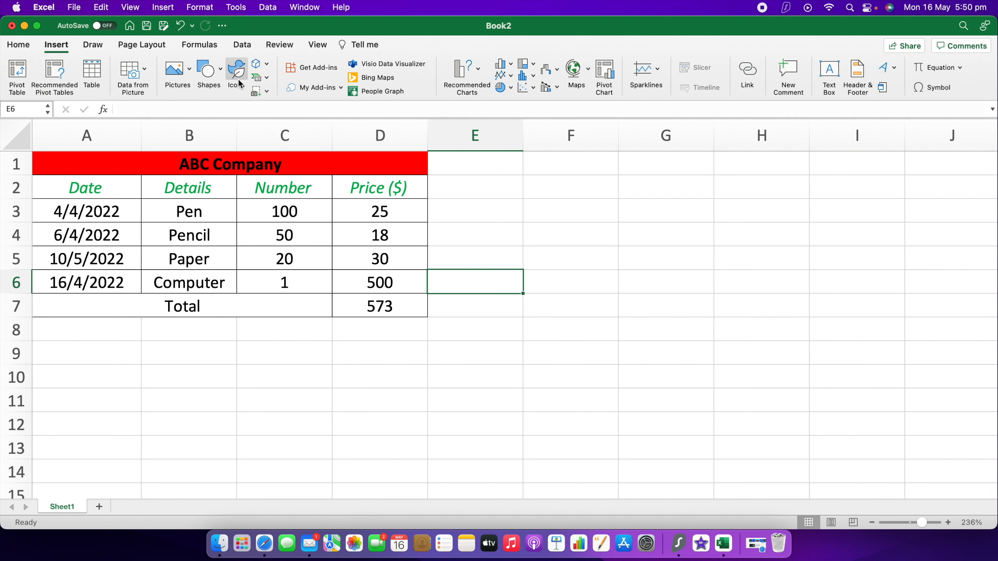
click(93, 45)
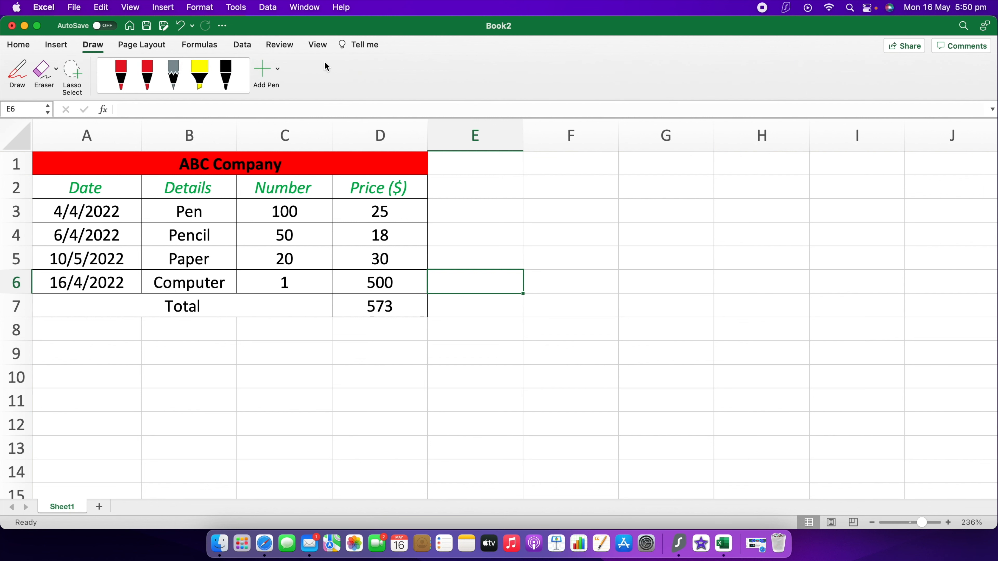
click(478, 243)
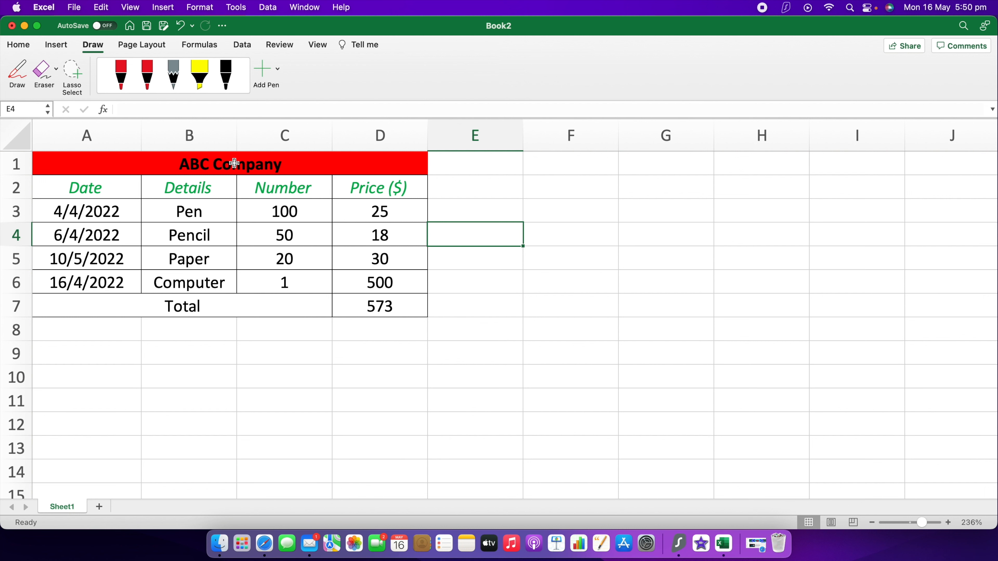
Save the workbook as ABC Company in Excel Workbook (.xlsx) format in the Desktop folder.
click(147, 26)
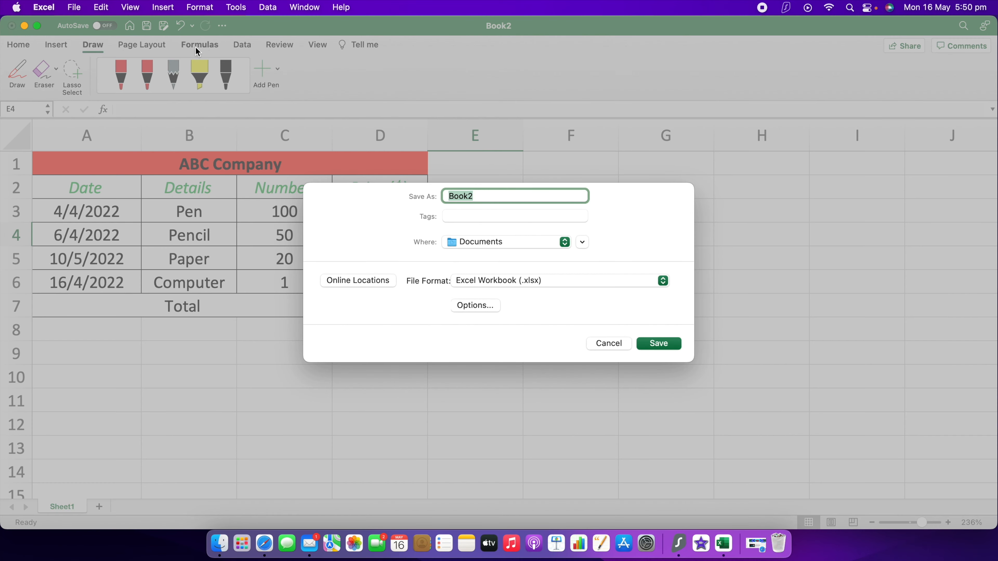
drag(480, 198, 435, 197)
text(ABC Company)
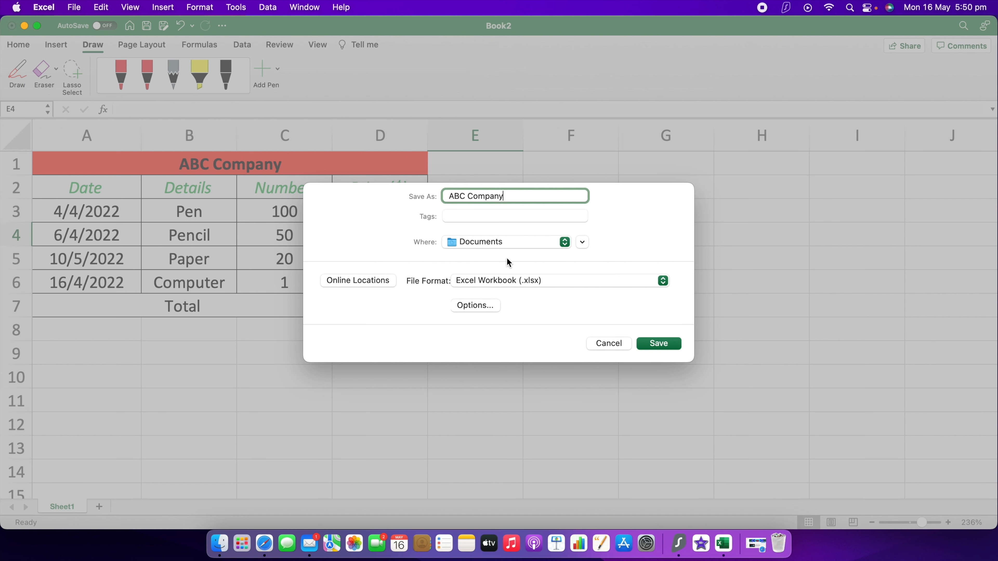
click(564, 242)
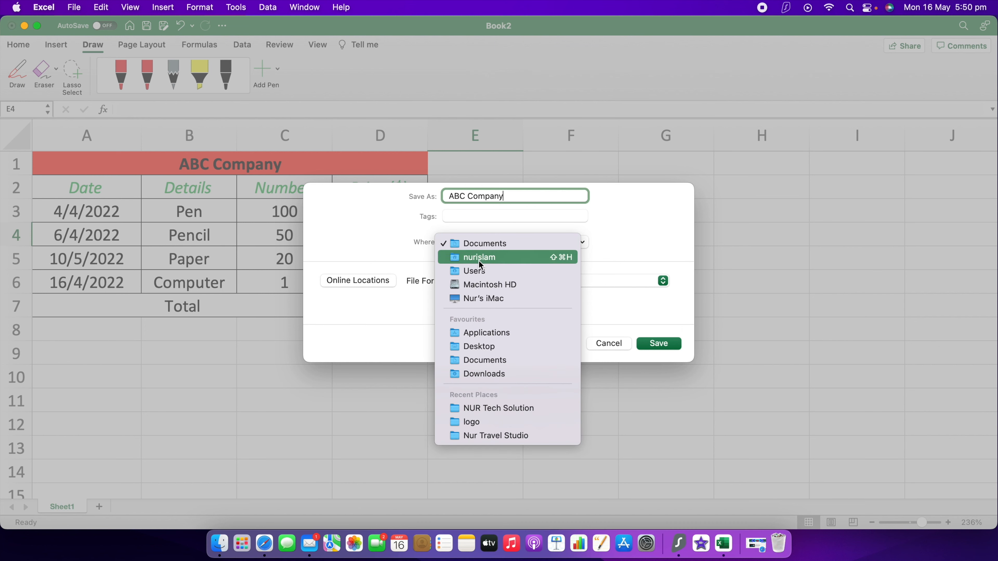
click(491, 347)
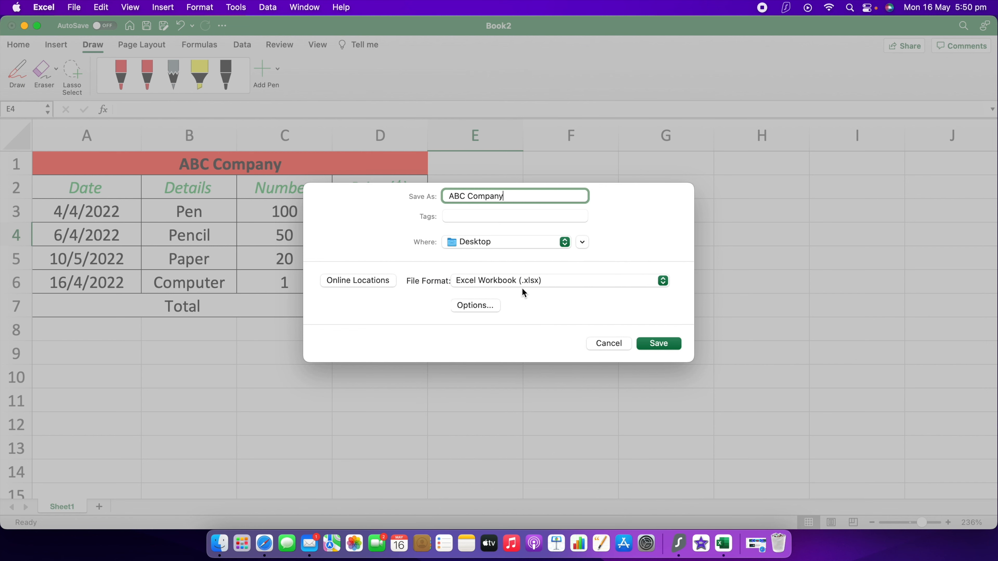
click(661, 344)
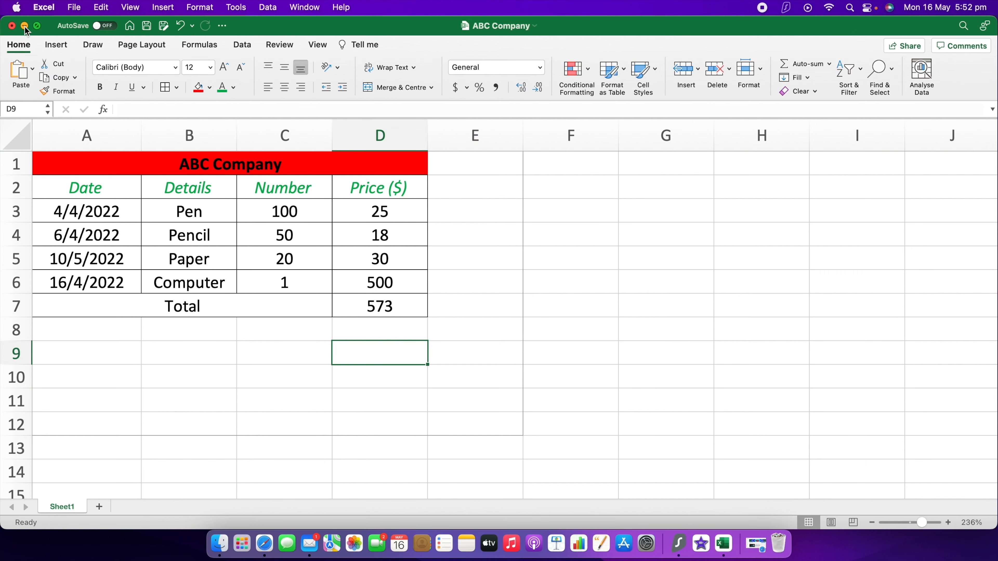
Minimise the workbook window and reopen ABC Company.xlsx from the desktop.
click(24, 26)
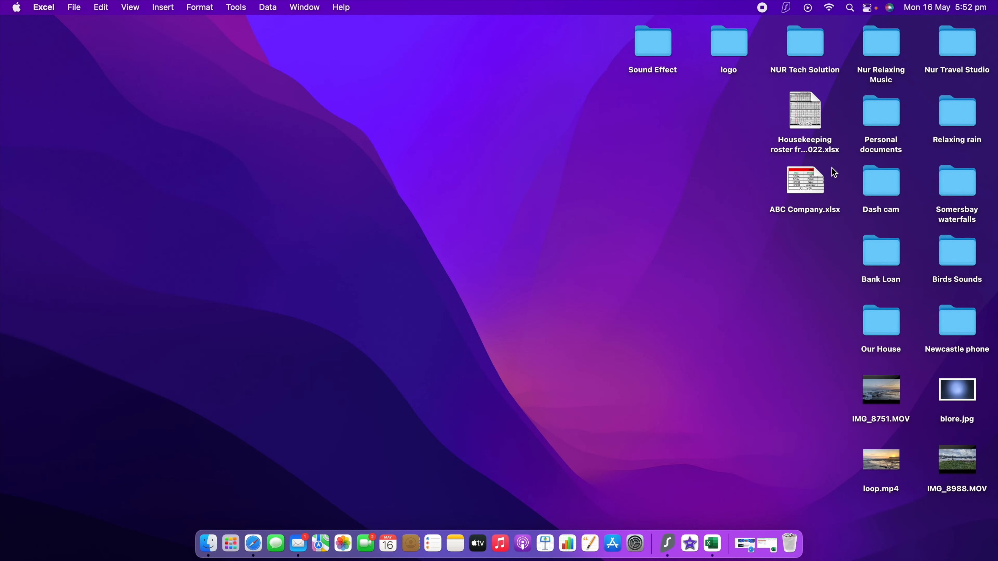
double_click(803, 177)
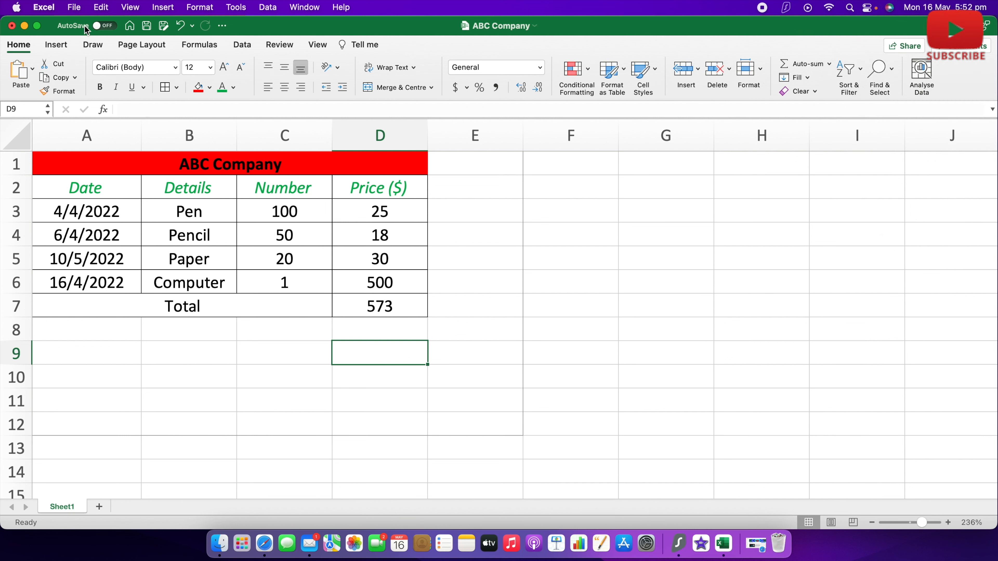
Check the printer choices for printing the sheet, and save it as a PDF named ABC Company on the Desktop.
click(75, 7)
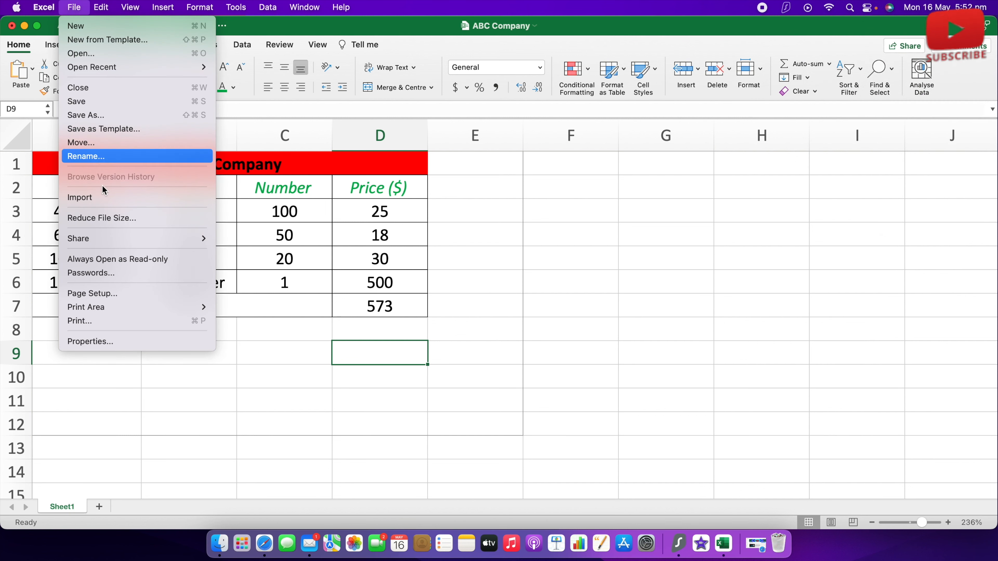
click(100, 323)
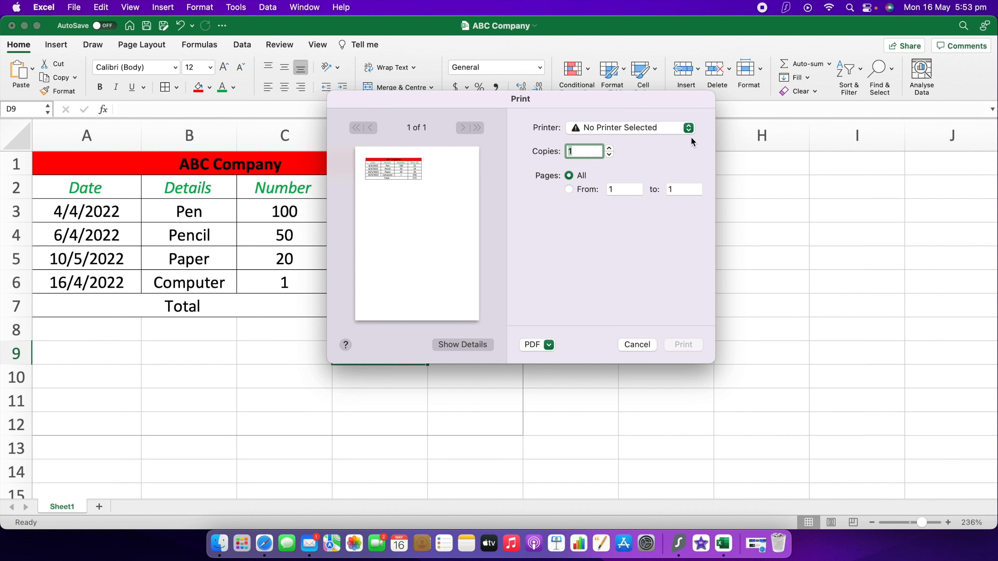
click(689, 129)
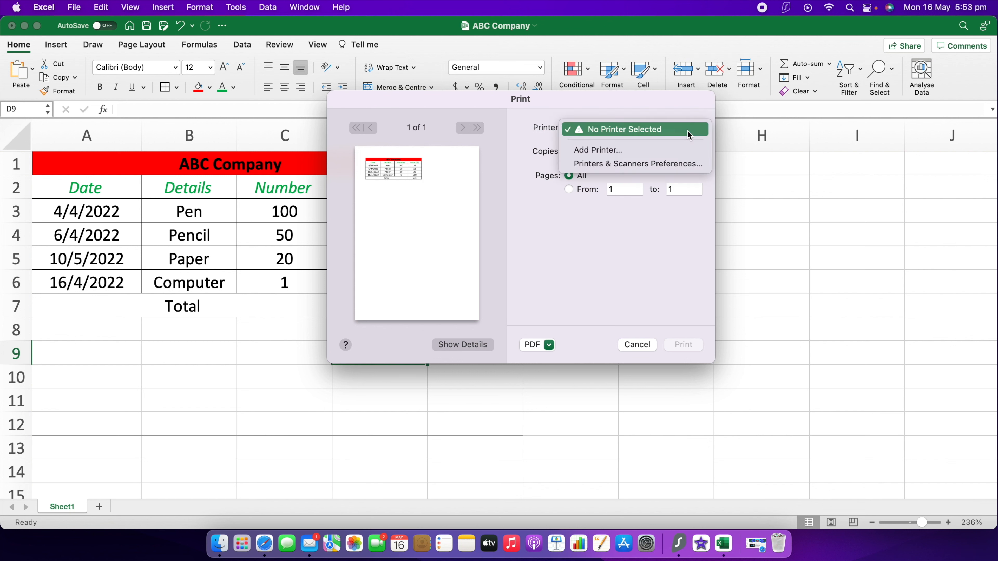
click(591, 222)
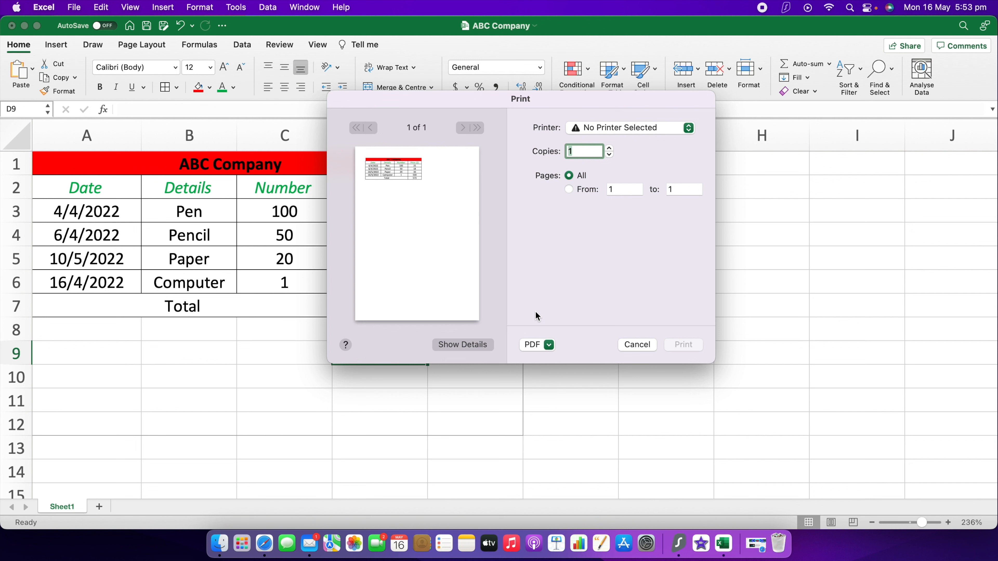
click(548, 345)
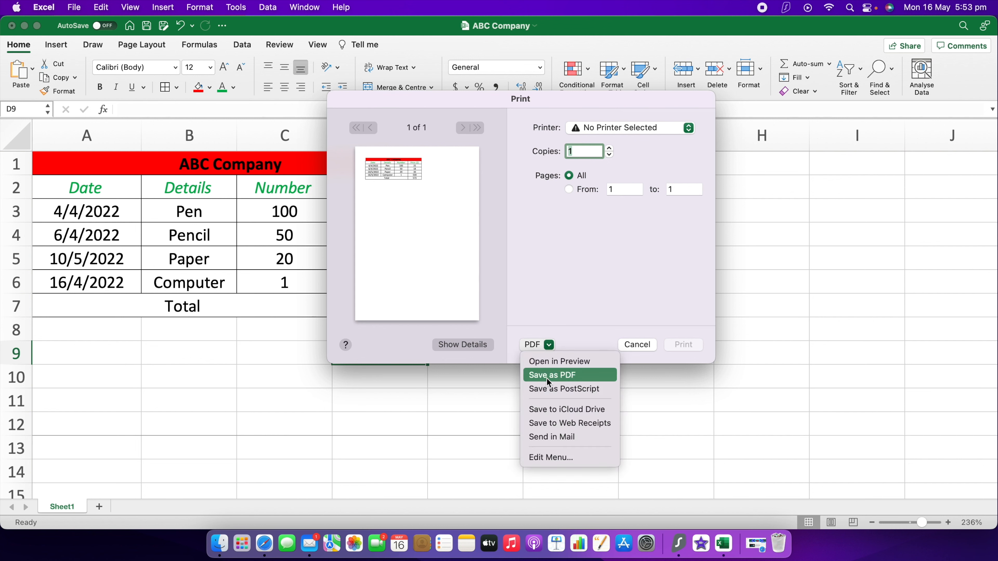
click(564, 375)
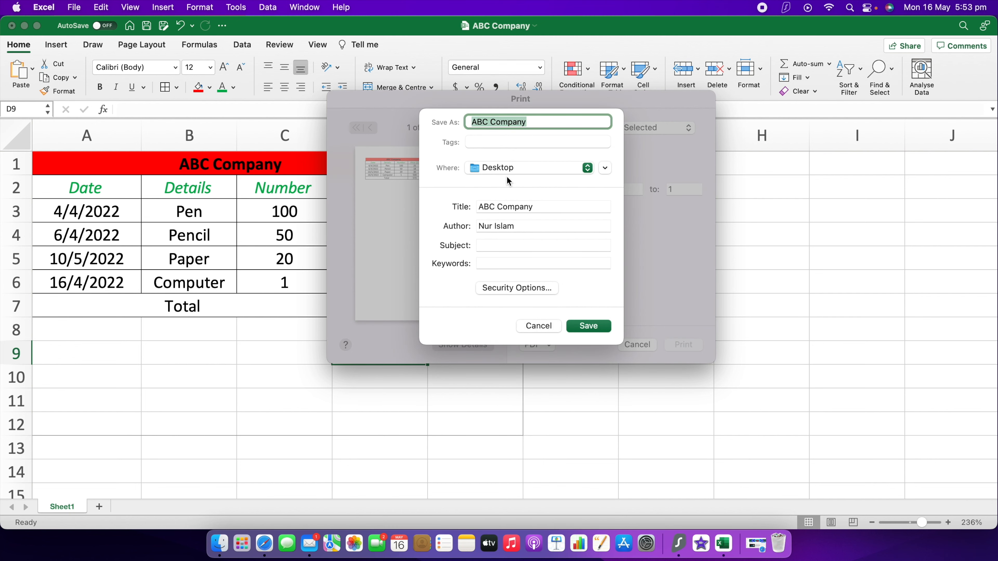
click(588, 326)
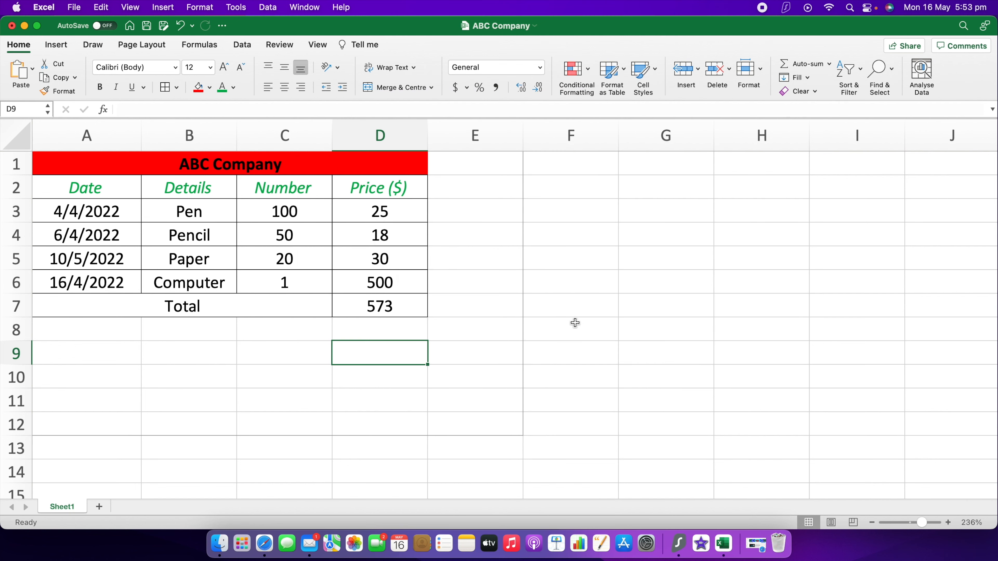
Minimise the workbook, view the ABC Company PDF from the desktop in a widened Preview window, and close it.
click(25, 27)
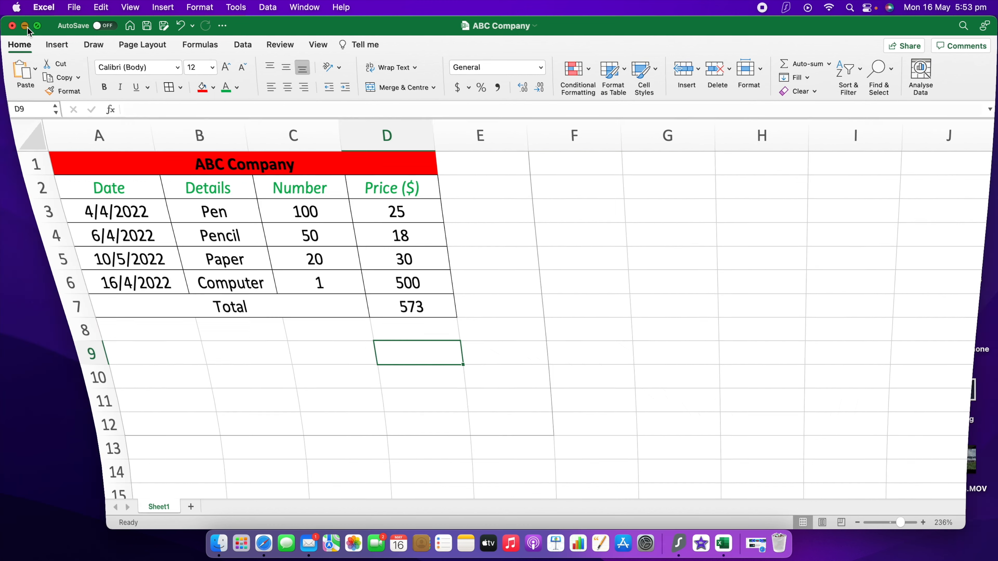
double_click(804, 260)
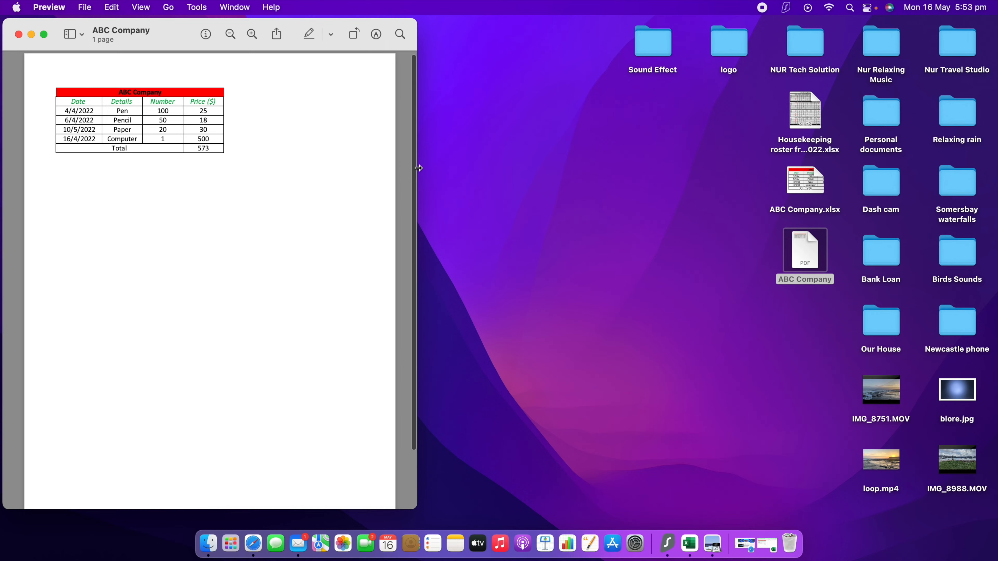
drag(425, 169, 874, 191)
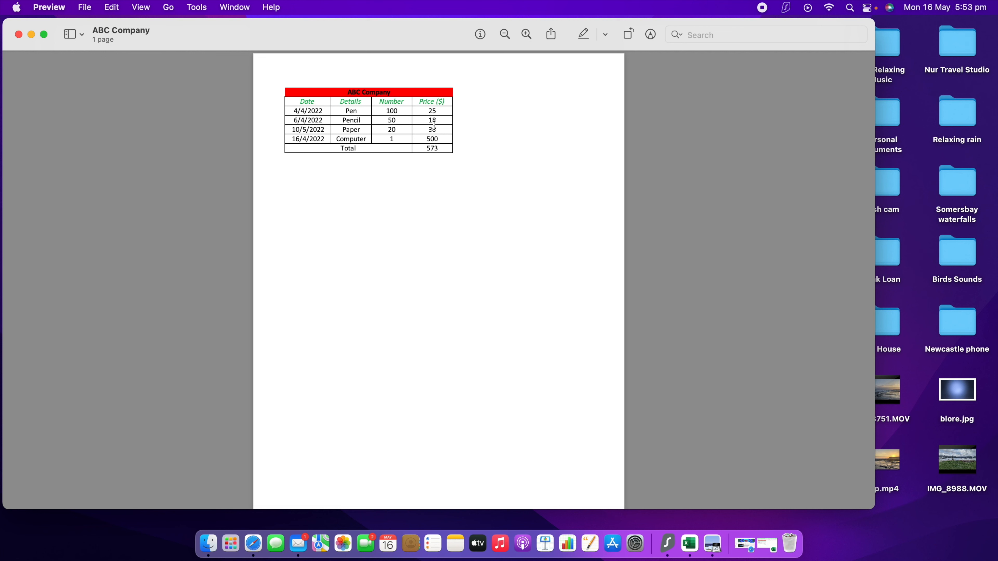
click(18, 35)
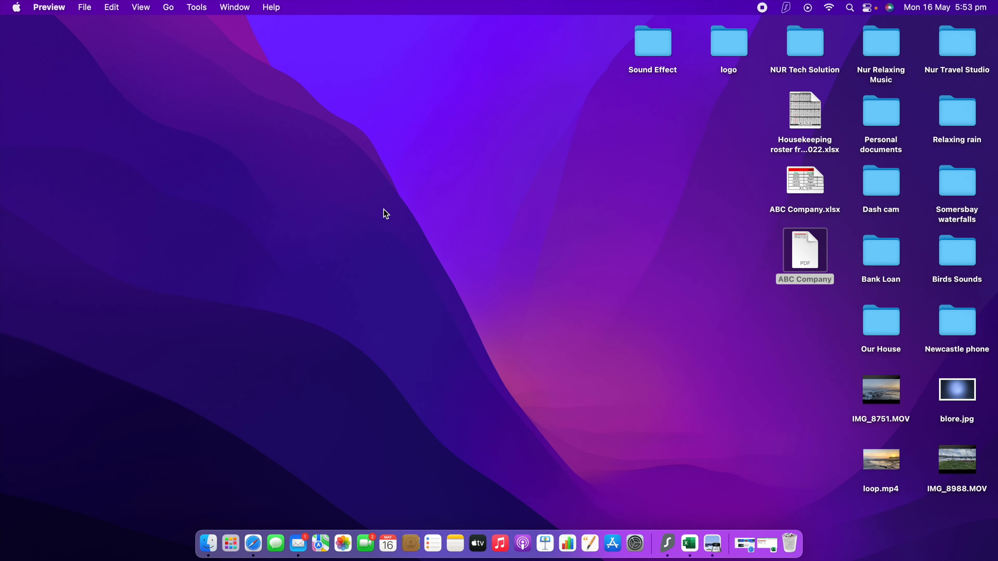